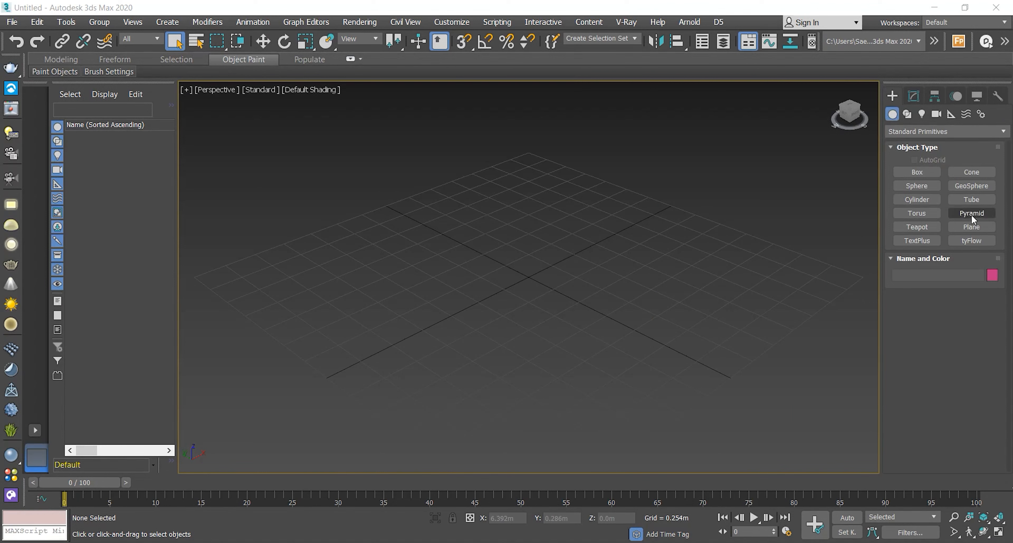
Create a tyFlow object at the centre of the grid in the perspective viewport.
left_click(970, 240)
left_click(529, 276)
left_click_drag(547, 288, 553, 291)
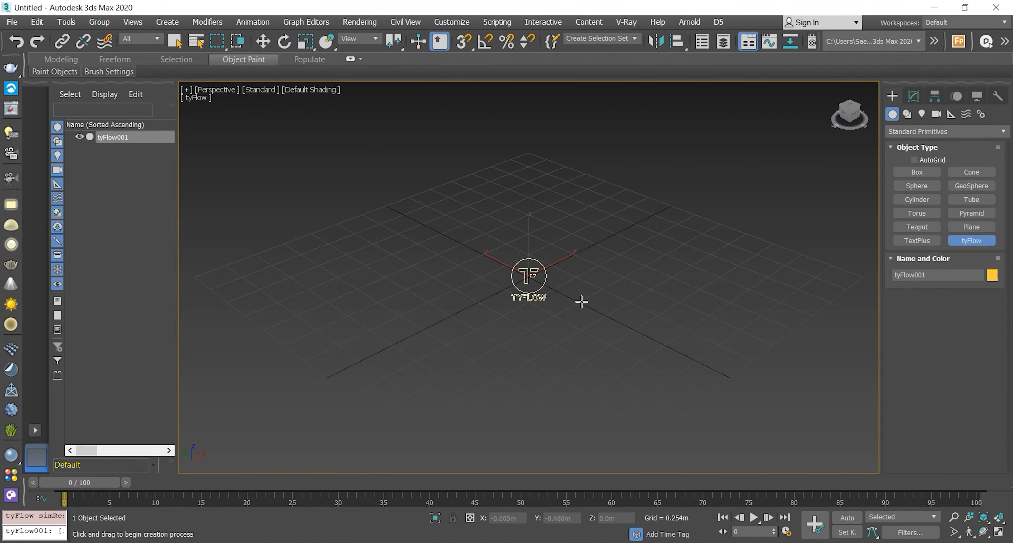
right_click(613, 304)
Open the tyFlow object's editor, then move and narrow its window to uncover the terrain viewport.
left_click(914, 96)
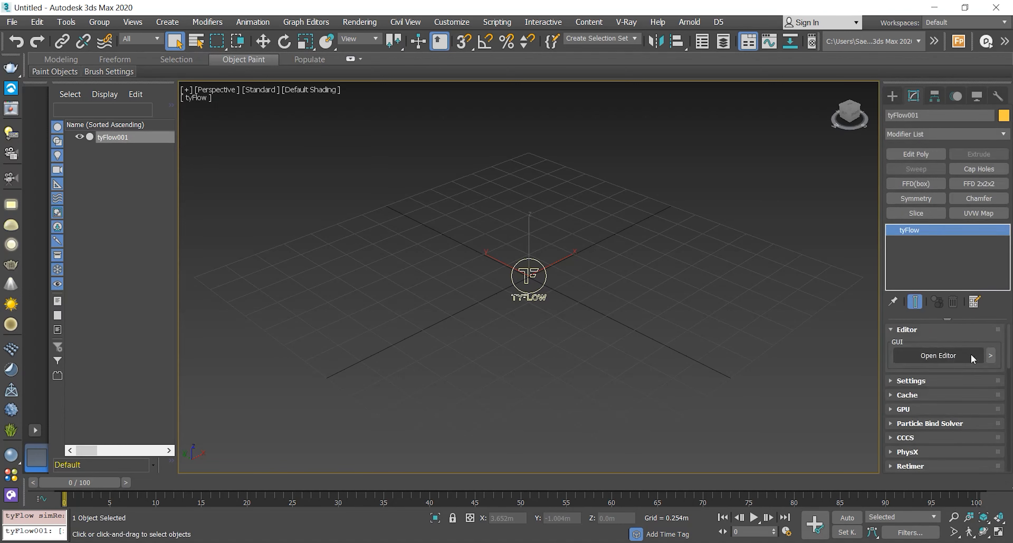
left_click(936, 355)
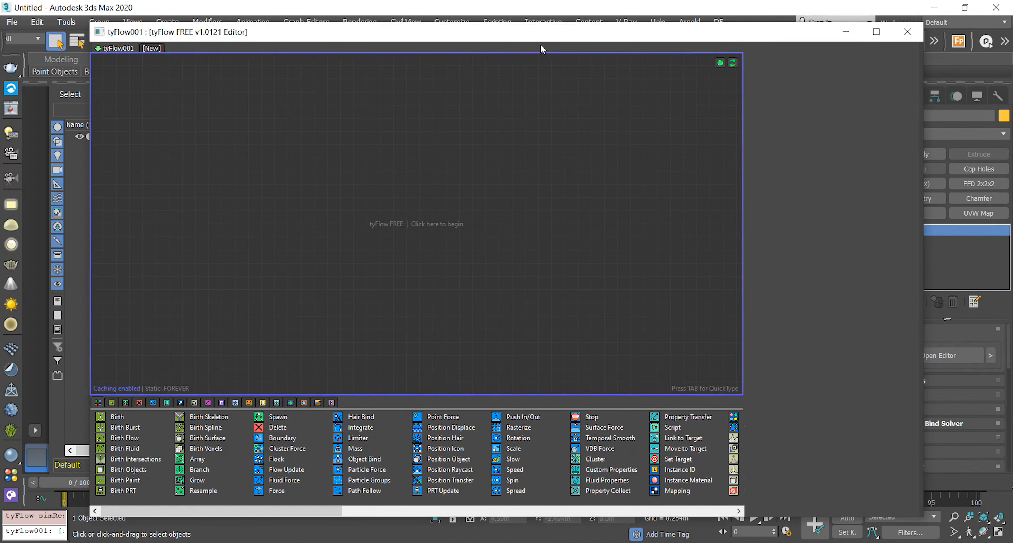
left_click_drag(529, 37, 439, 31)
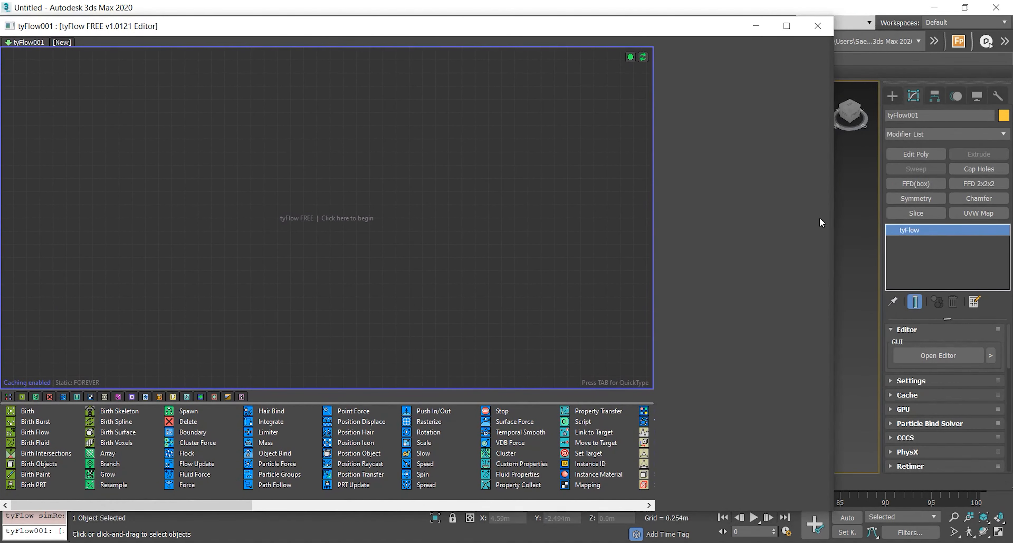
left_click_drag(836, 236, 432, 244)
Start a new event with a Birth Terrain operator and insert a Terrain Noise operator directly after it.
left_click_drag(31, 506, 217, 507)
left_click_drag(37, 432, 78, 135)
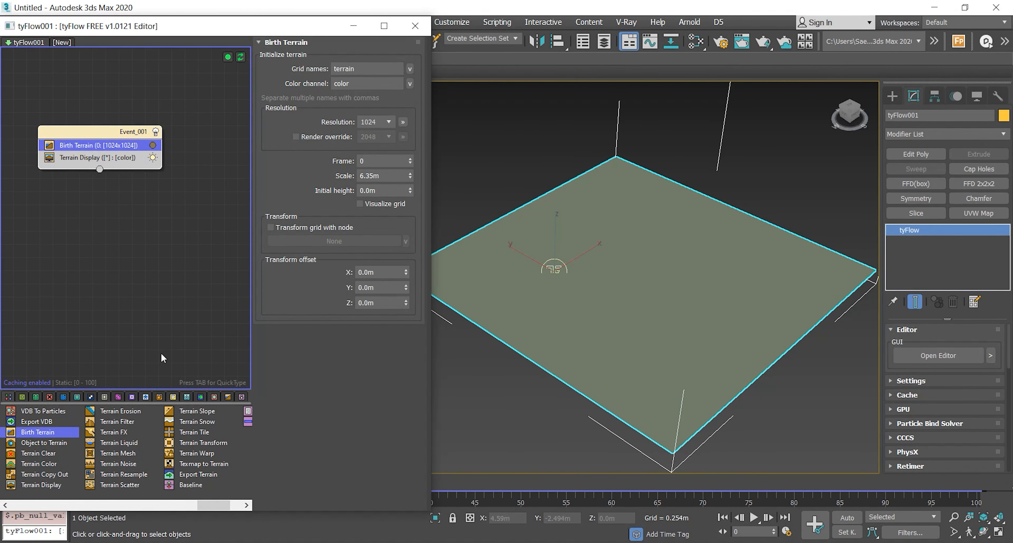
left_click_drag(118, 464, 125, 157)
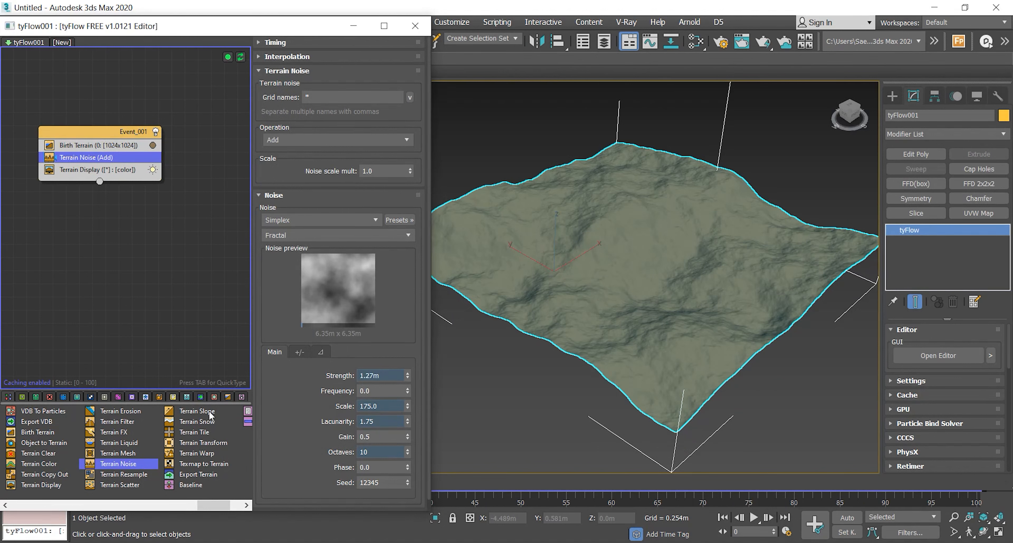
Insert a Terrain Slope operator after Terrain Noise and shape its radial gradient as a smooth descending curve.
left_click_drag(210, 416, 120, 170)
left_click_drag(274, 214, 274, 186)
left_click_drag(402, 170, 402, 196)
middle_click_drag(661, 289, 508, 318, "alt")
left_click_drag(361, 196, 342, 206)
mouse_move(593, 309)
middle_mouse_down("alt")
mouse_move(603, 302)
mouse_move(594, 307)
middle_mouse_up("alt")
left_click_drag(275, 187, 313, 185)
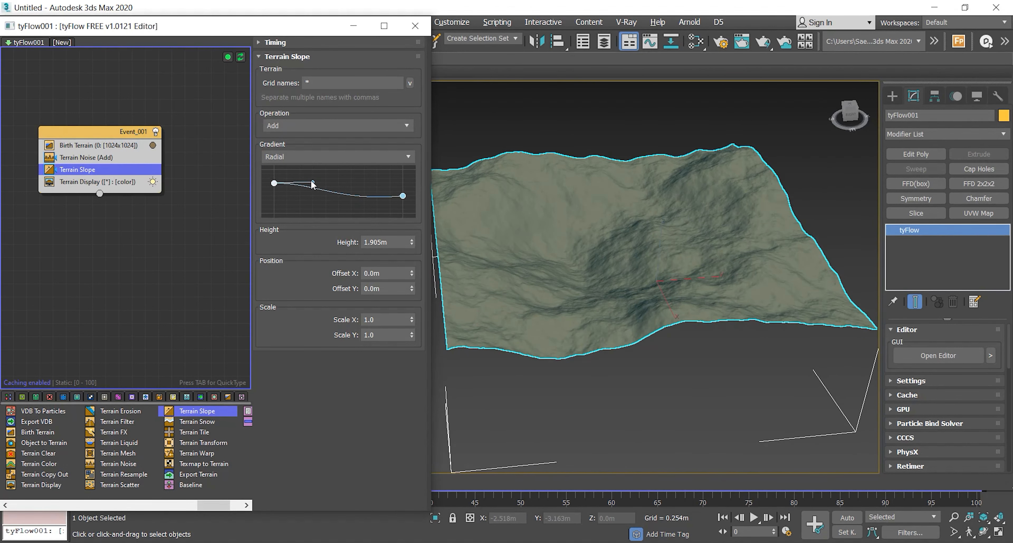
Lower the slope gradient's end point slightly and extend its tangent handle further towards the start point.
left_click(402, 196)
left_click_drag(402, 196, 402, 202)
left_click_drag(342, 207, 332, 205)
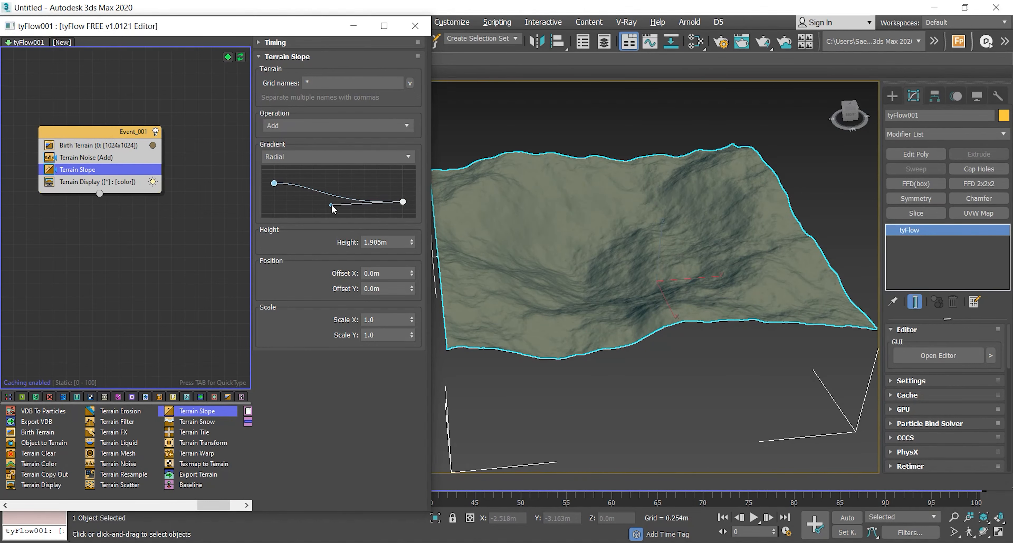
middle_click_drag(598, 279, 639, 277, "alt")
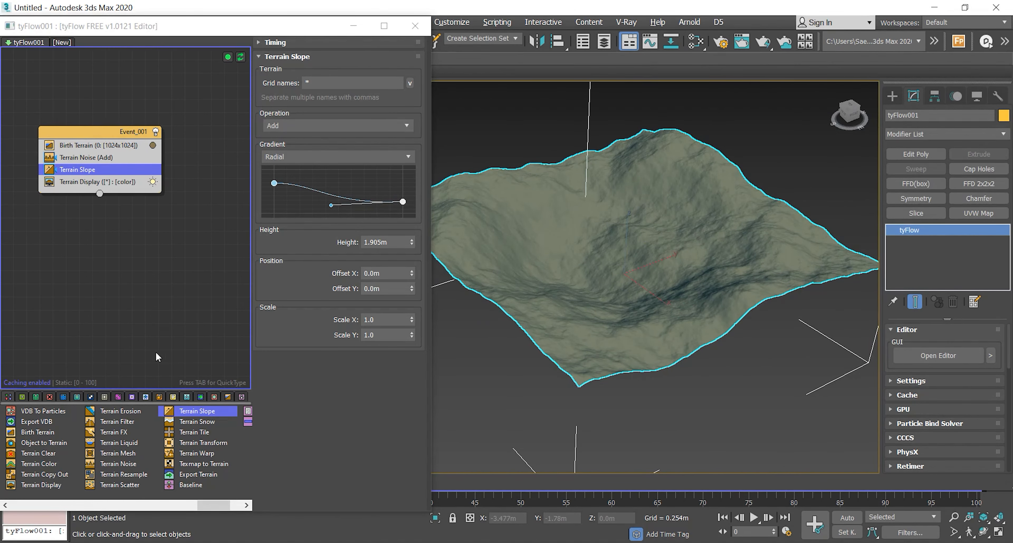
Insert a Terrain FX operator after Terrain Slope, set its mode to Chisel and apply the Chip preset.
left_click_drag(122, 435, 120, 189)
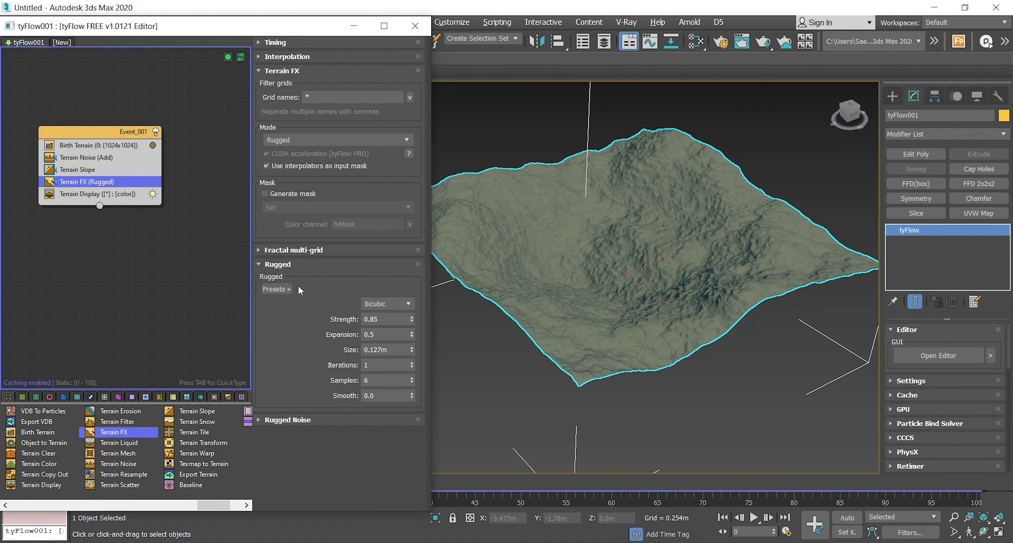
left_click(401, 140)
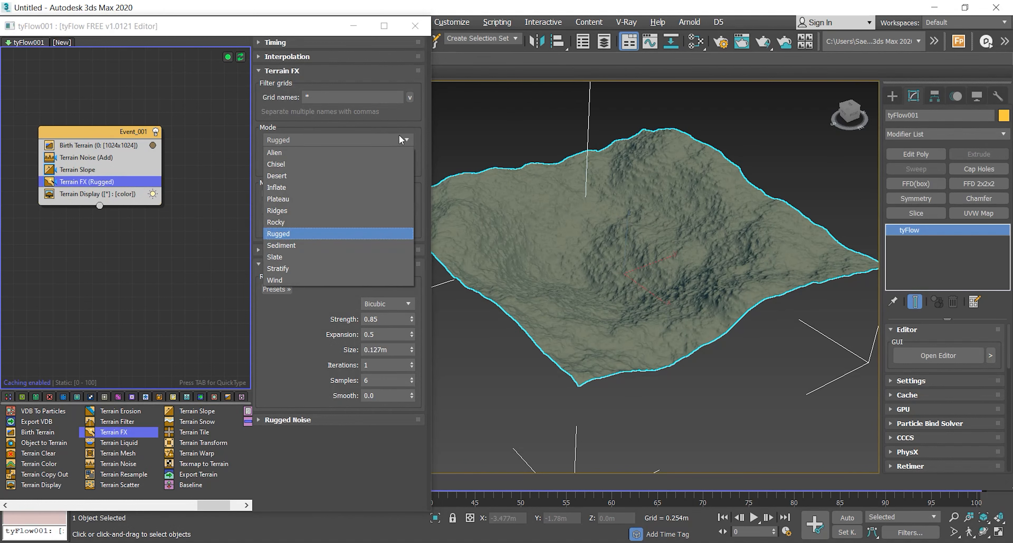
left_click(342, 164)
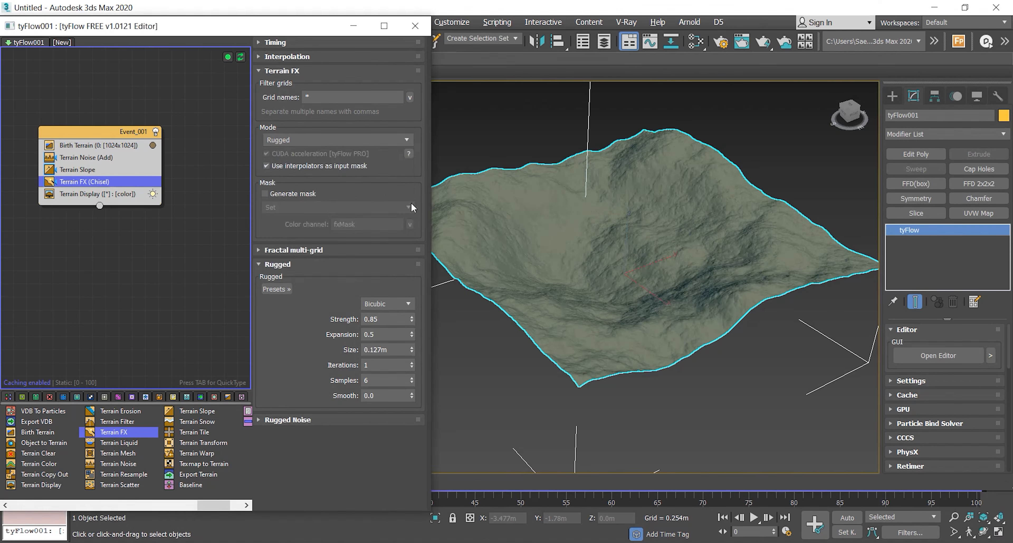
left_click(275, 289)
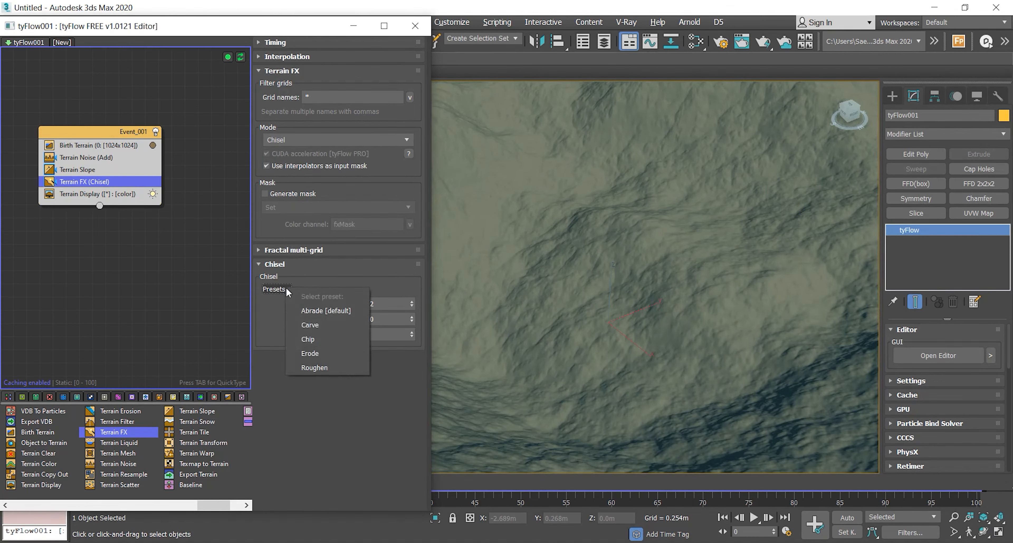
left_click(330, 338)
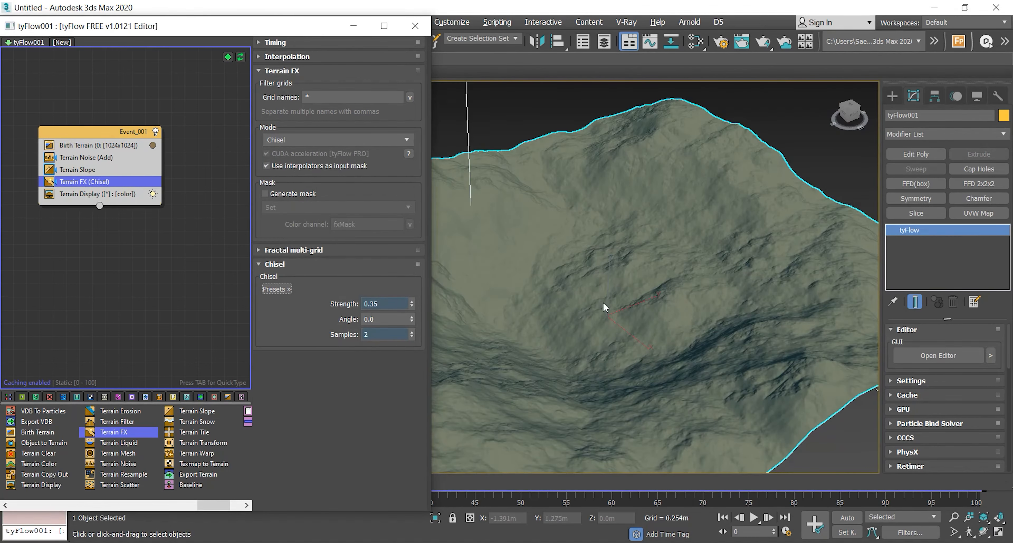
scroll(593, 323, "up", 4)
middle_click_drag(594, 323, 537, 337, "alt")
scroll(537, 338, "down", 3)
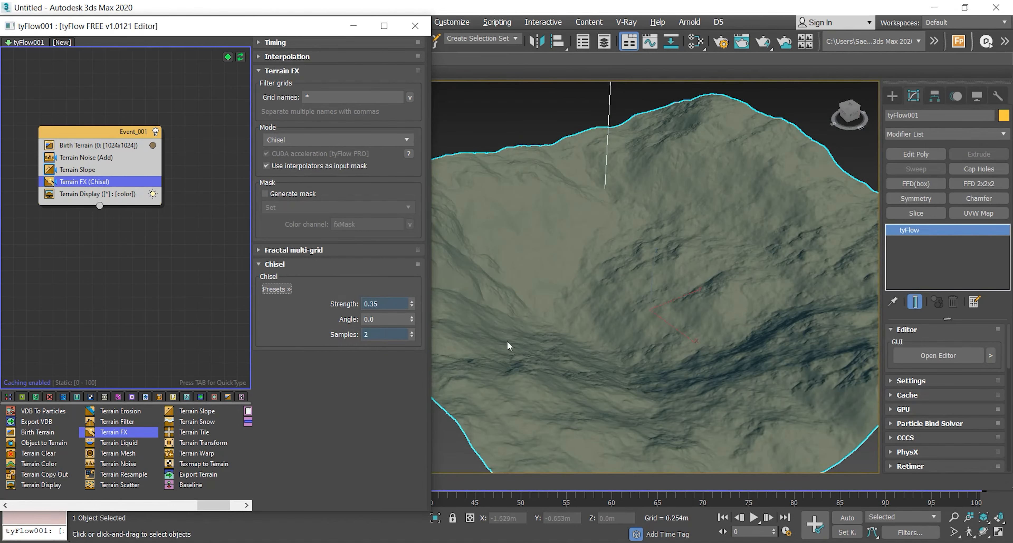
Insert a Terrain Warp operator after Terrain FX and keep its noise type at Simplex.
left_click_drag(213, 455, 129, 195)
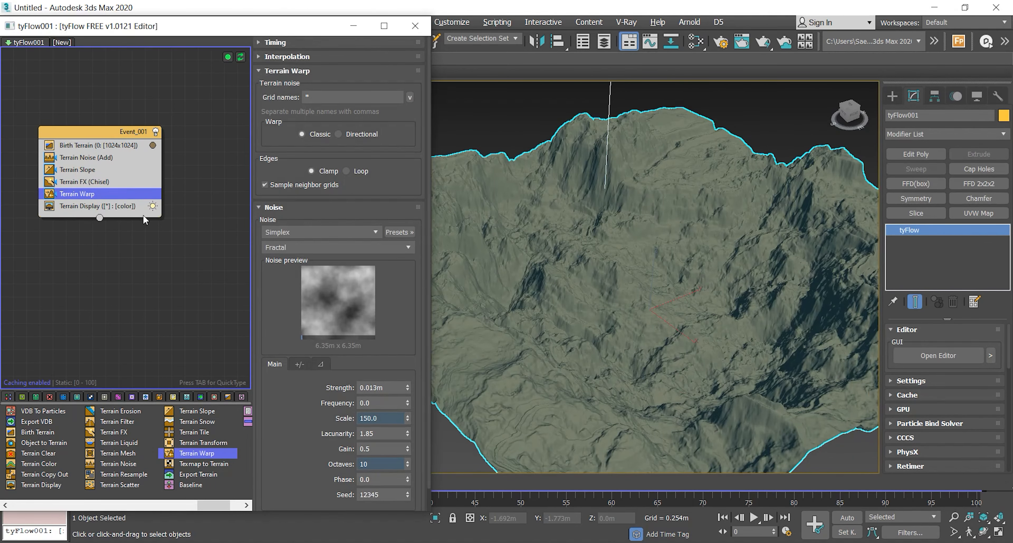
left_click(374, 233)
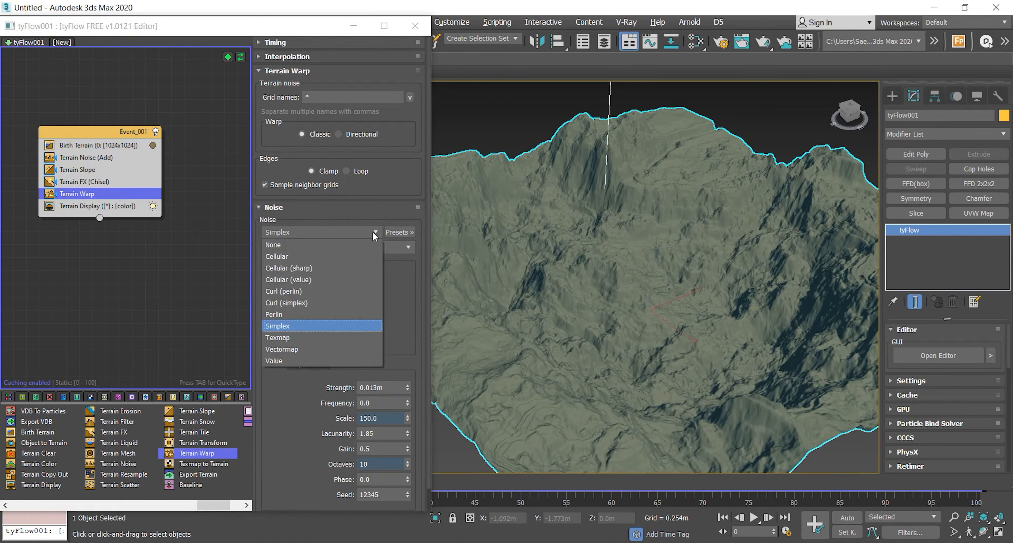
left_click(372, 326)
Set the Terrain Warp noise strength to 0.005 m and inspect the terrain surface.
left_click_drag(370, 388, 415, 386)
type("05")
key("Return")
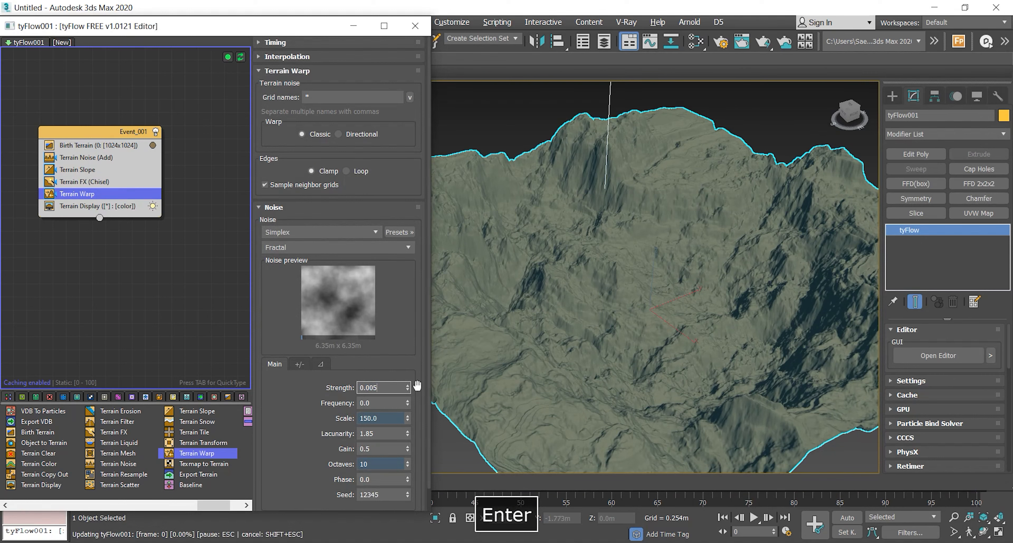
scroll(738, 287, "up", 4)
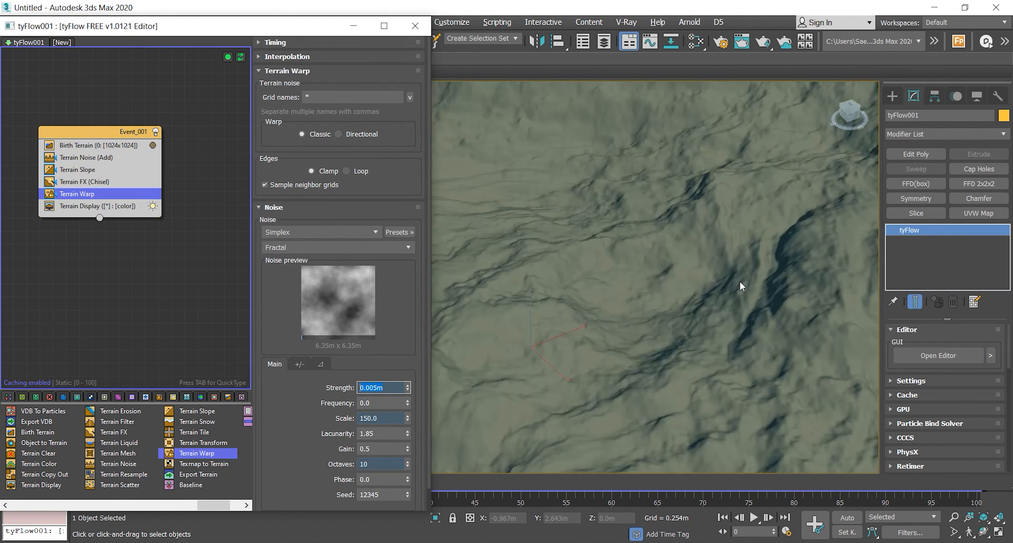
scroll(721, 297, "down", 4)
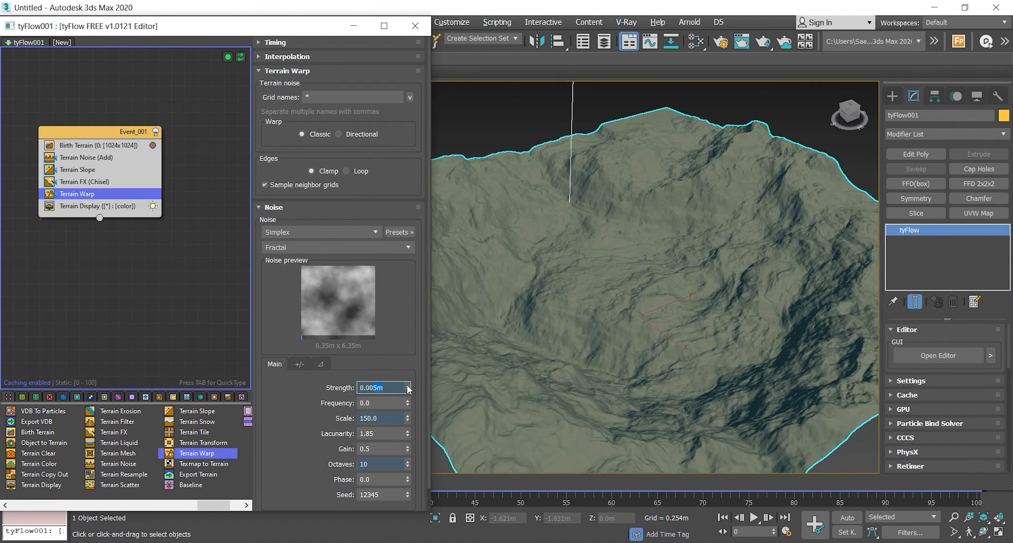
Set the Terrain Warp noise strength to 0.002 m and check the built-in noise presets without applying one.
type("2")
key("Return")
middle_click_drag(688, 336, 594, 330, "alt")
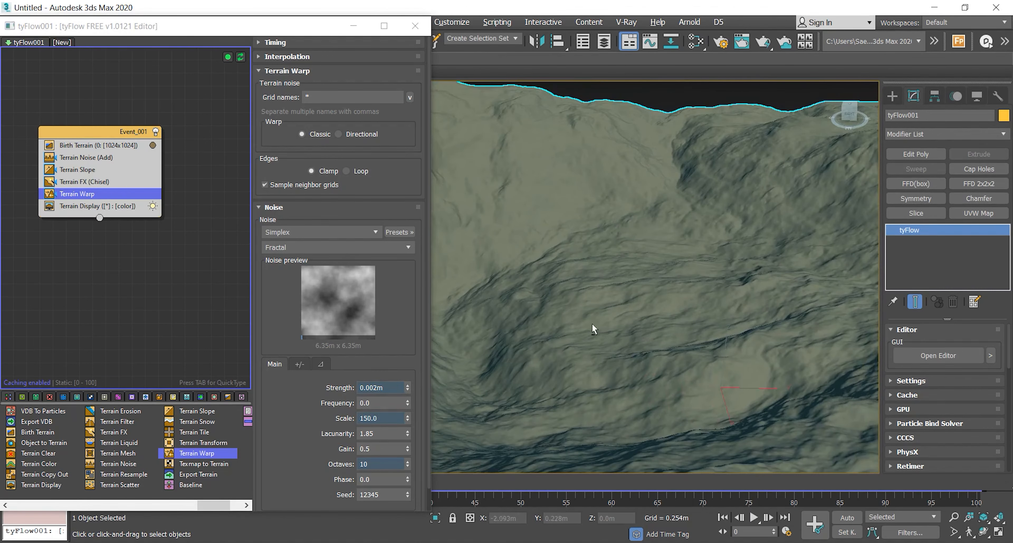
left_click(405, 233)
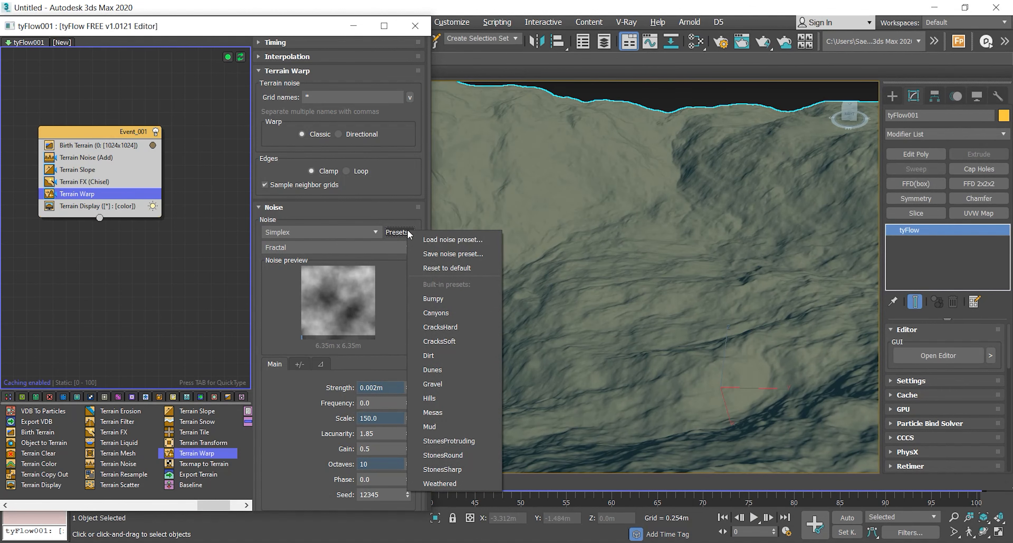
left_click(283, 320)
middle_click_drag(669, 334, 618, 322, "alt")
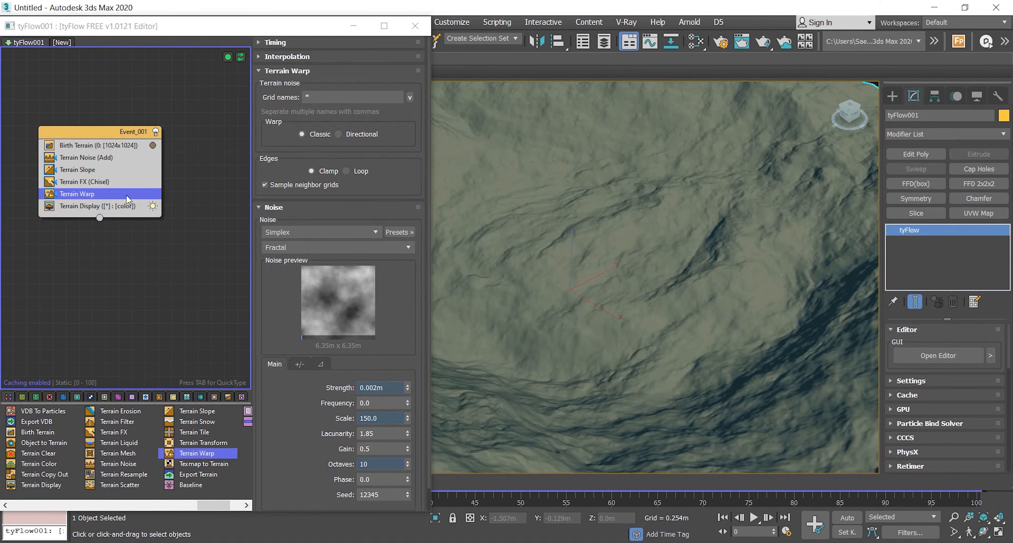
Lower the end point of the Terrain Slope gradient further and lengthen its tangent handle towards the start.
left_click(92, 171)
left_click_drag(402, 204, 402, 210)
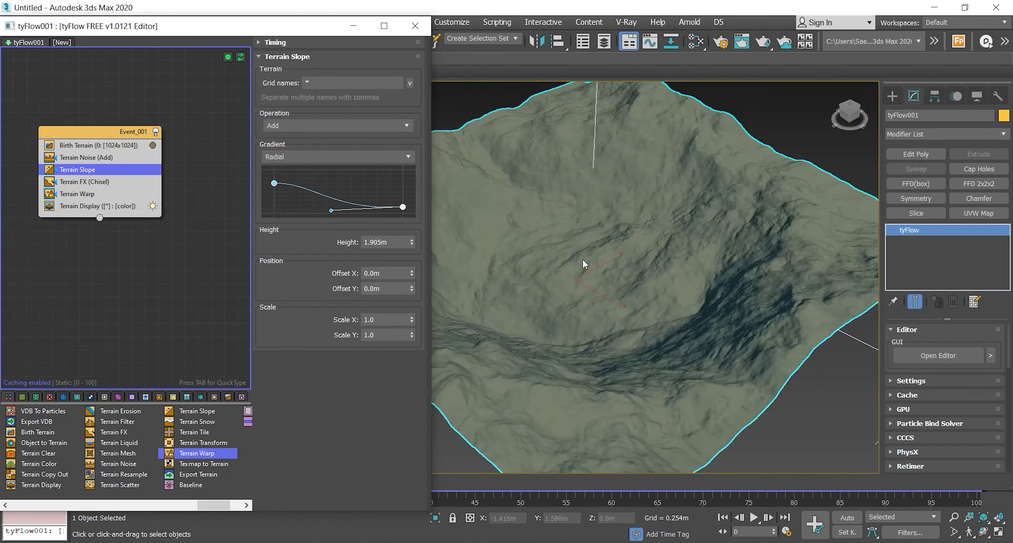
scroll(583, 261, "down", 3)
middle_click_drag(583, 261, 487, 214, "alt")
left_click_drag(331, 211, 318, 209)
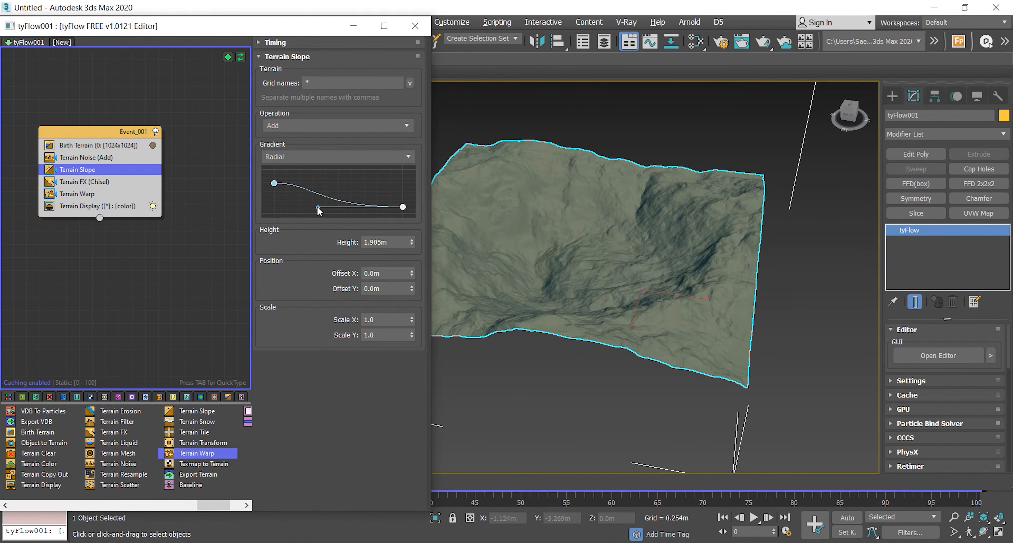
Add a middle point to the Terrain Slope gradient, place it for a gradual descent and shorten the end point's handle.
left_click(317, 195)
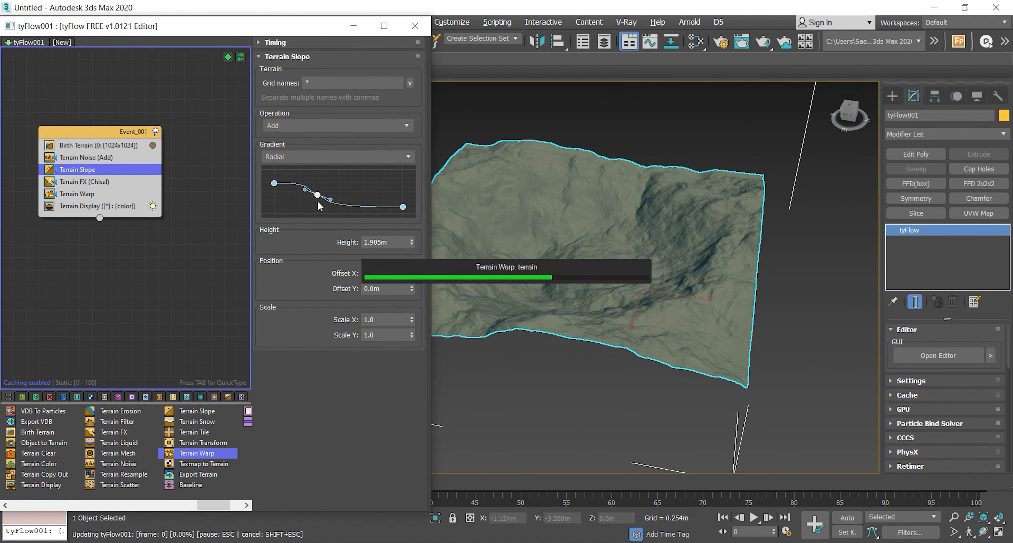
left_click_drag(318, 203, 319, 207)
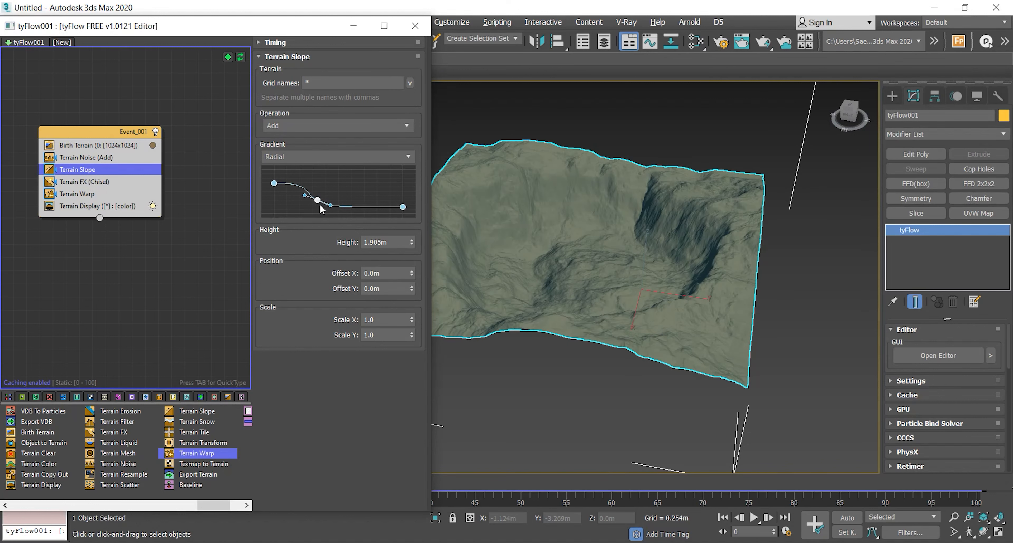
mouse_move(331, 205)
left_mouse_down()
mouse_move(298, 183)
mouse_move(332, 197)
left_mouse_up()
left_click(274, 183)
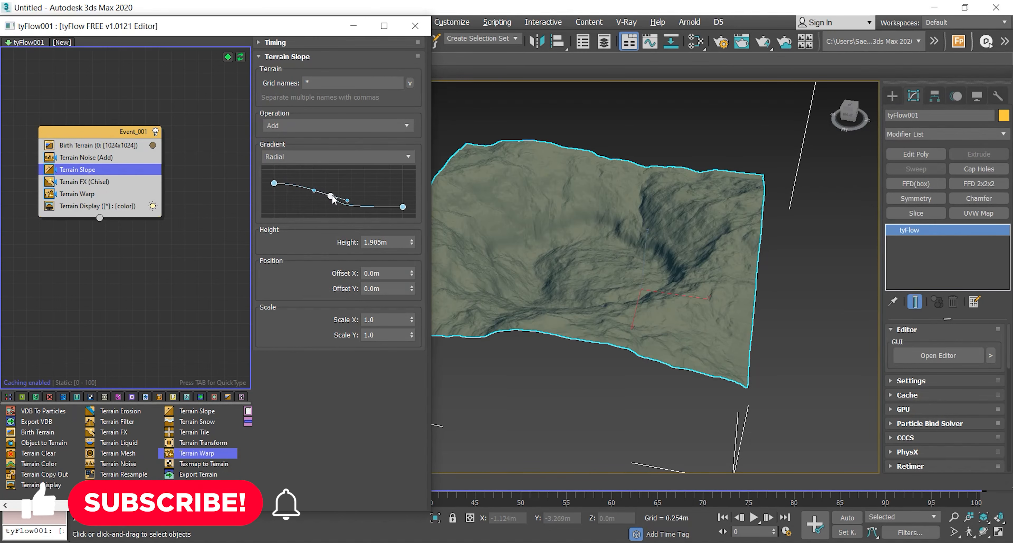
left_click_drag(402, 208, 359, 207)
Insert a Terrain Erosion operator between Terrain Warp and Terrain Display and inspect the eroded surface.
middle_click_drag(531, 244, 566, 278, "alt")
scroll(578, 244, "up", 5)
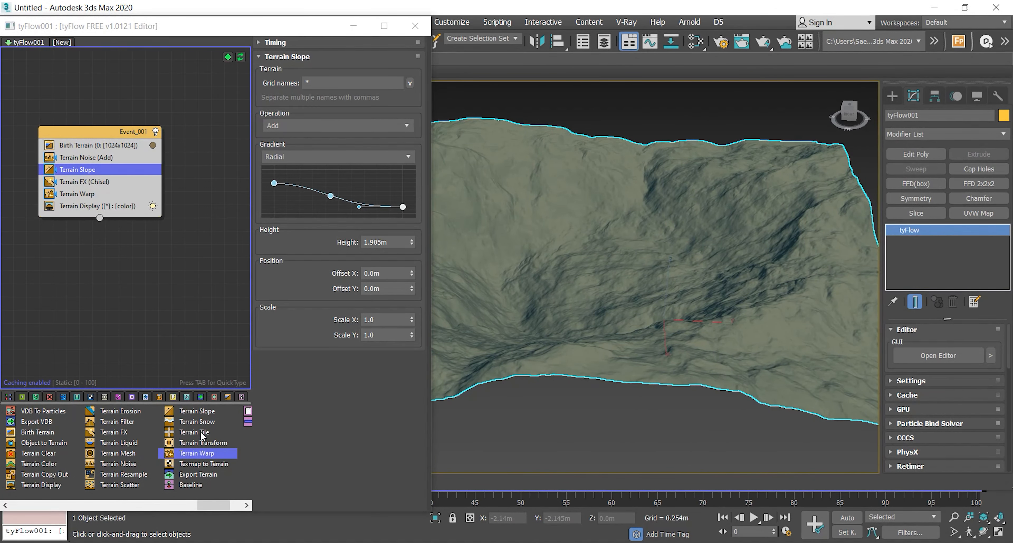
left_click_drag(129, 412, 138, 225)
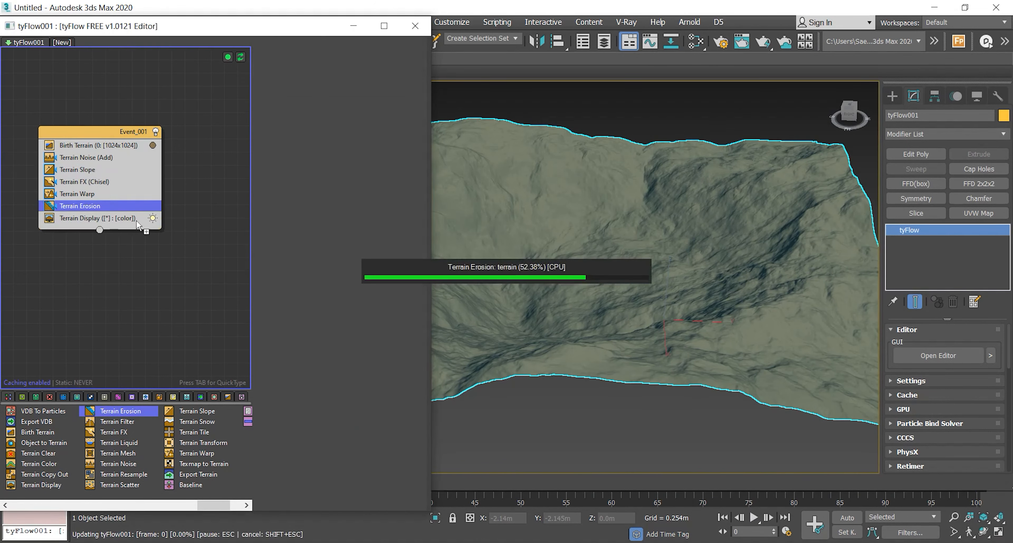
middle_click_drag(567, 281, 615, 281, "alt")
scroll(615, 280, "up", 5)
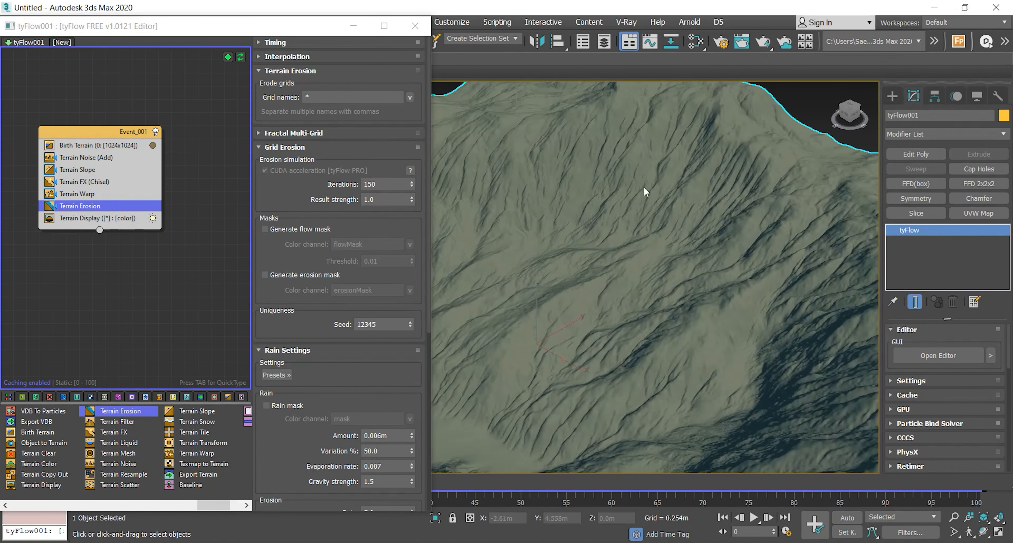
Apply the Chiseled Hillside preset to the Terrain Erosion rain settings.
scroll(311, 185, "down", 8)
left_click_drag(329, 151, 317, 389)
left_click(275, 313)
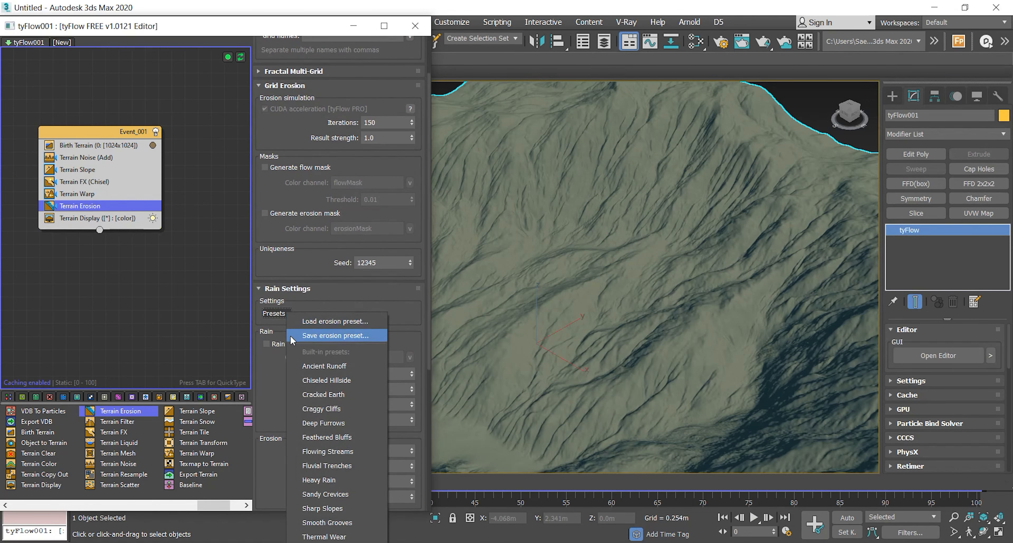
left_click(300, 381)
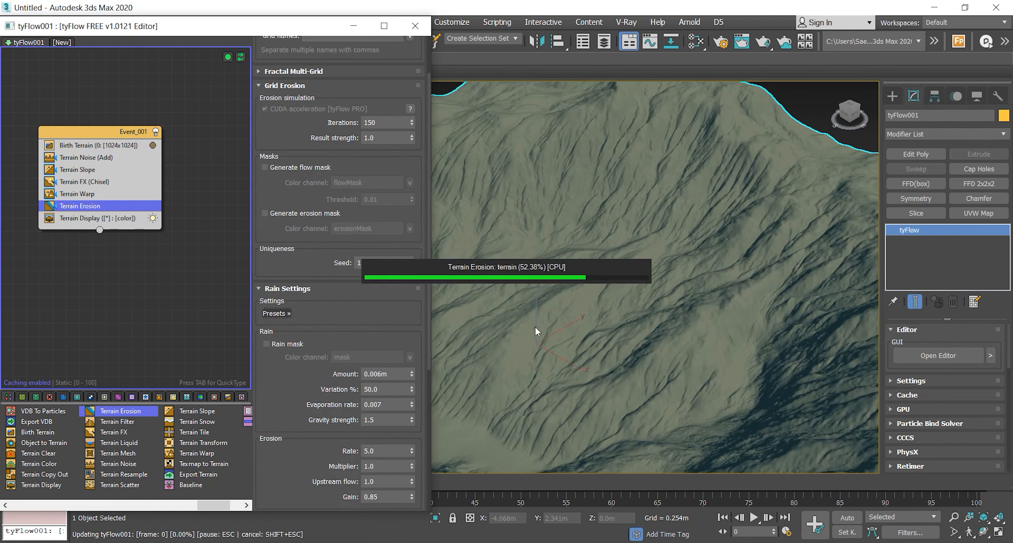
middle_click_drag(757, 302, 670, 330, "alt")
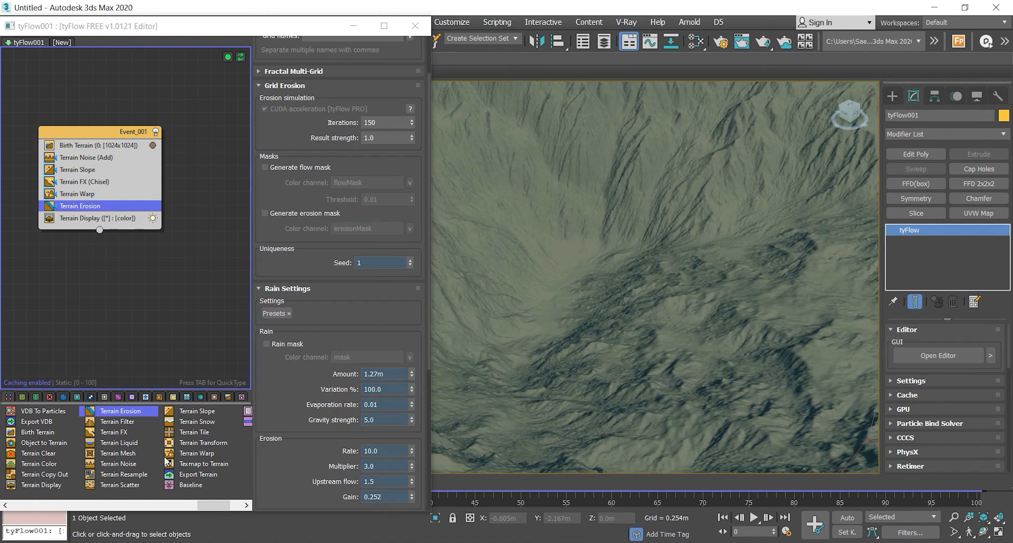
Insert a Terrain Color operator between Terrain Erosion and Terrain Display.
left_click_drag(57, 464, 123, 219)
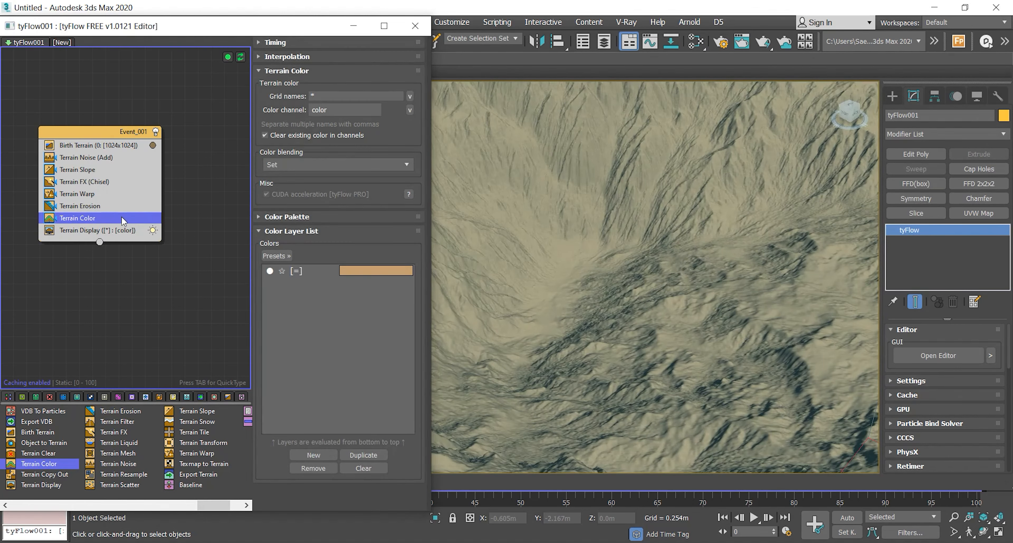
Apply the Highland Streams preset to the Terrain Color layer list and inspect the coloured terrain.
scroll(569, 294, "down", 5)
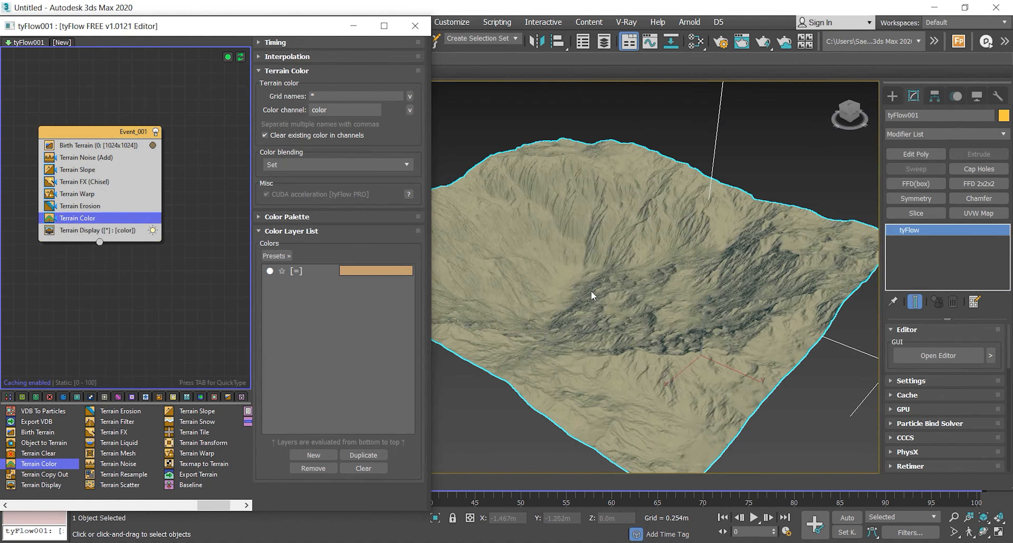
middle_click_drag(582, 297, 606, 294, "alt")
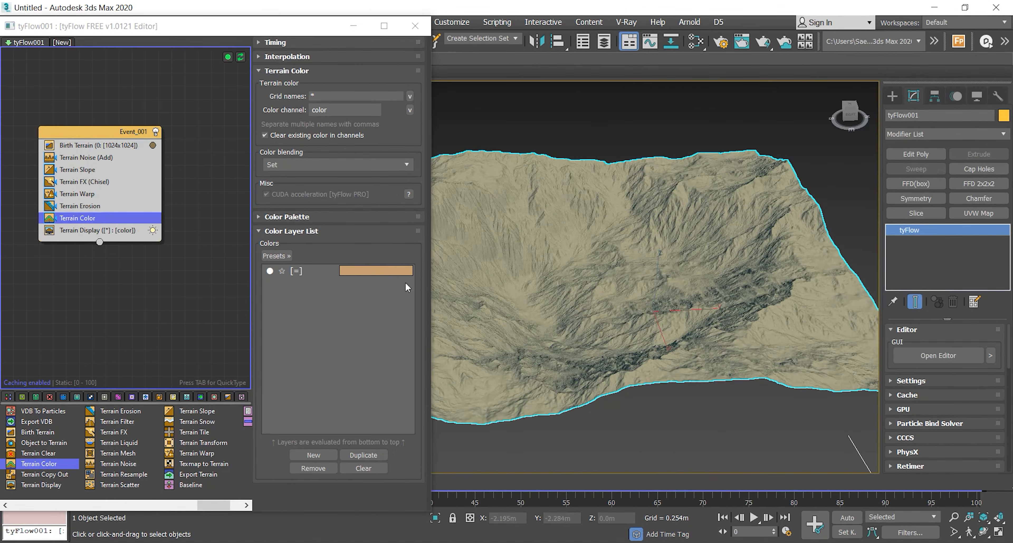
left_click(289, 257)
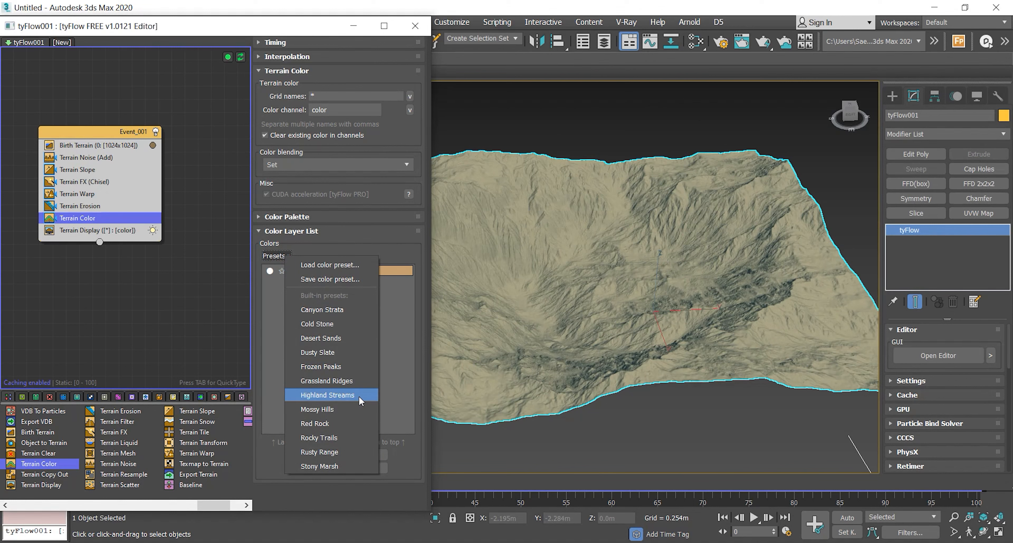
left_click(327, 395)
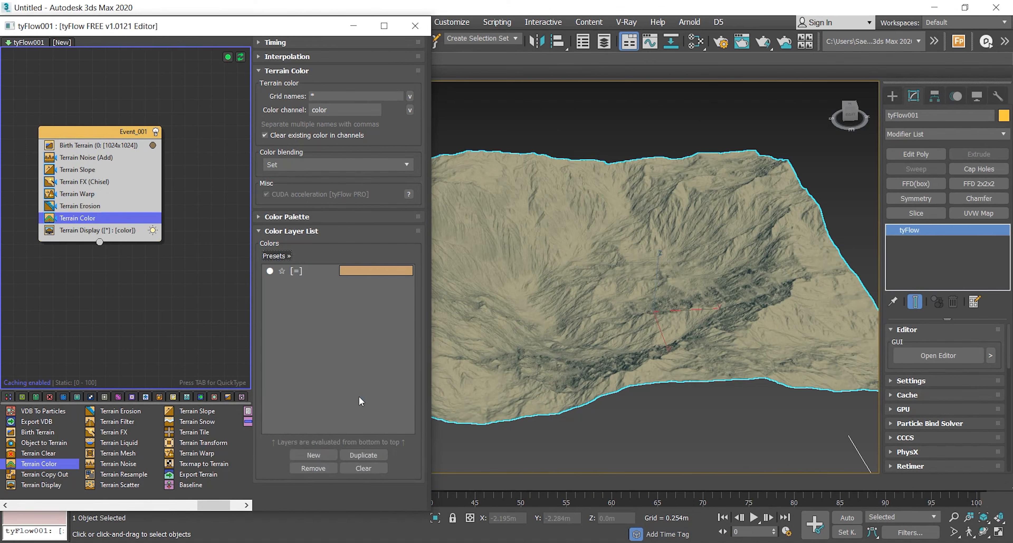
key("F8")
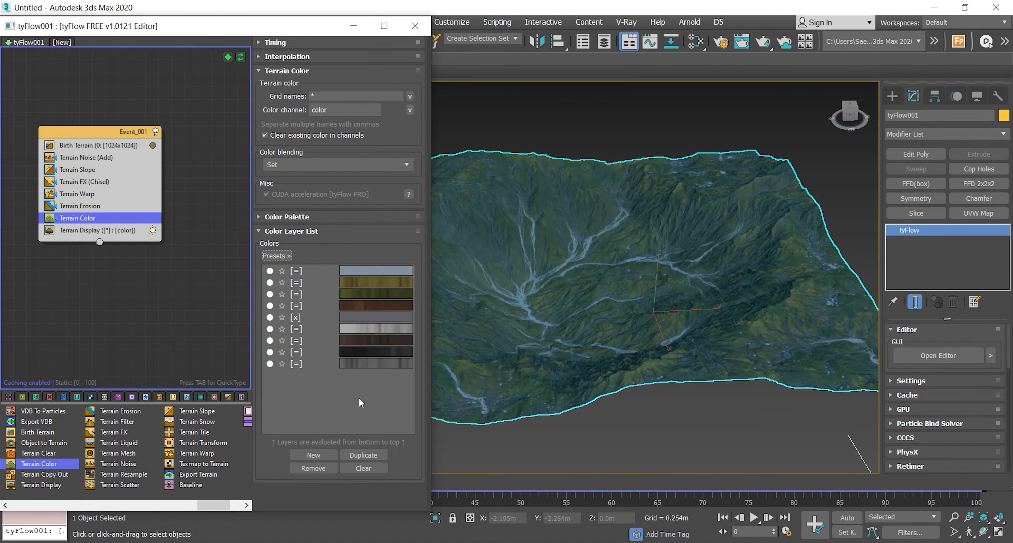
middle_click_drag(539, 374, 547, 286, "alt")
scroll(615, 299, "up", 5)
scroll(523, 357, "down", 2)
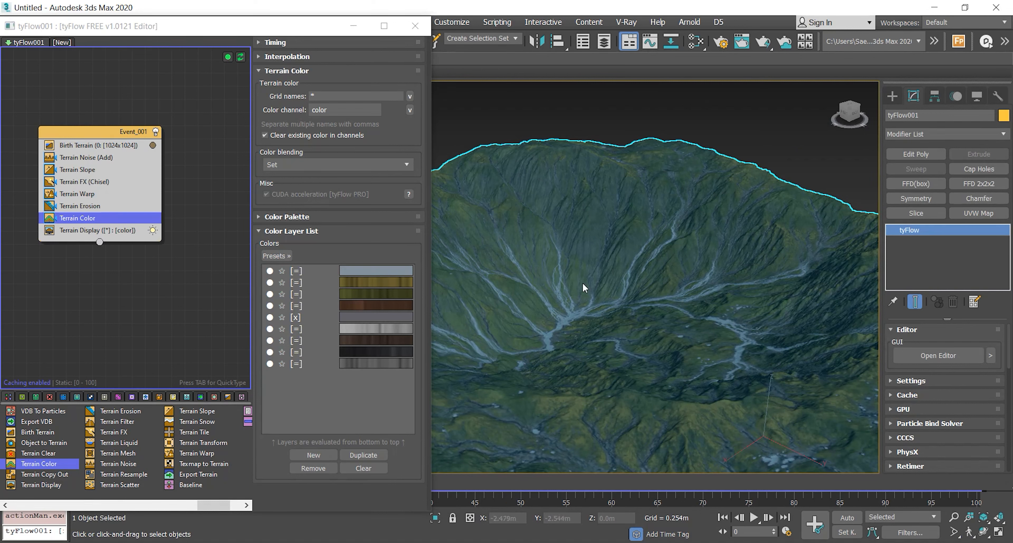
Insert a Terrain Mesh operator between Terrain Color and Terrain Display and assign it the tyTerrainColor texmap.
left_click_drag(132, 456, 117, 228)
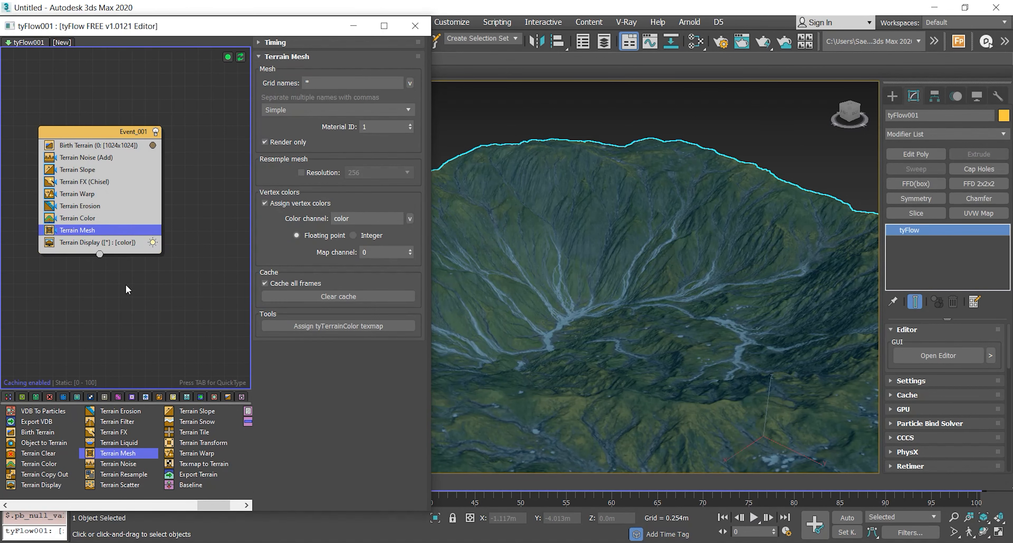
left_click(327, 329)
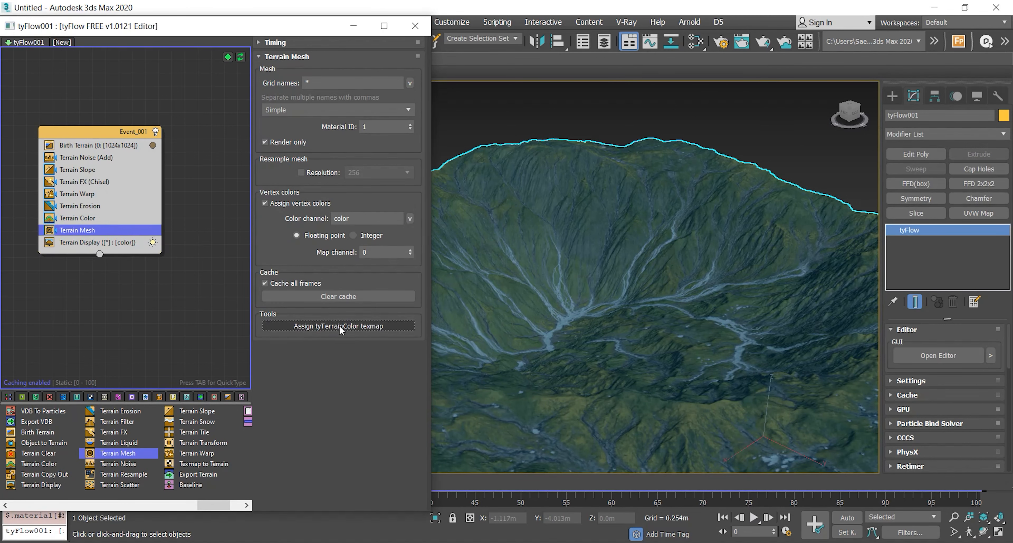
Load the terrain's assigned material from the tyFlow object into the Slate Material Editor.
left_click(694, 46)
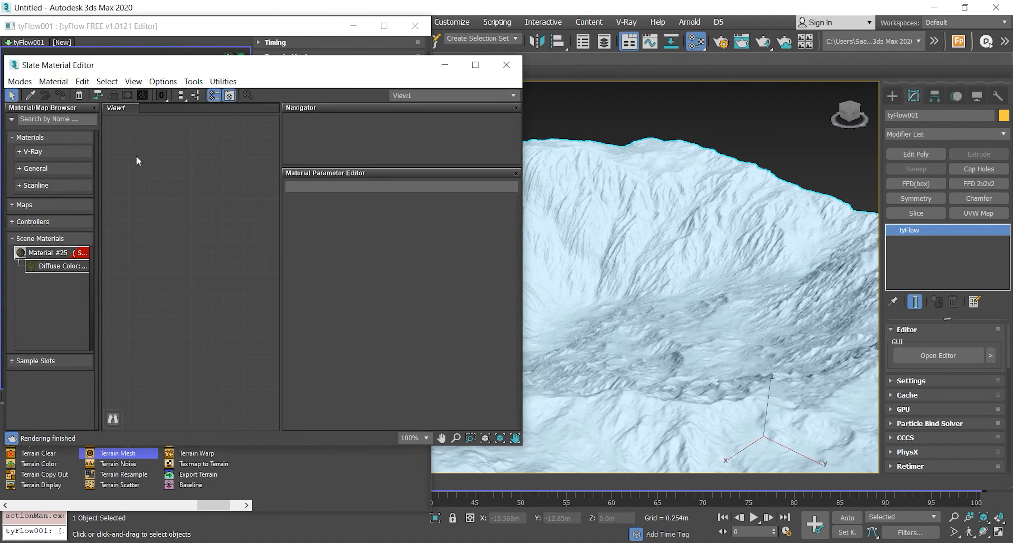
left_click(30, 95)
scroll(676, 265, "down", 5)
scroll(702, 317, "up", 3)
left_click(708, 300)
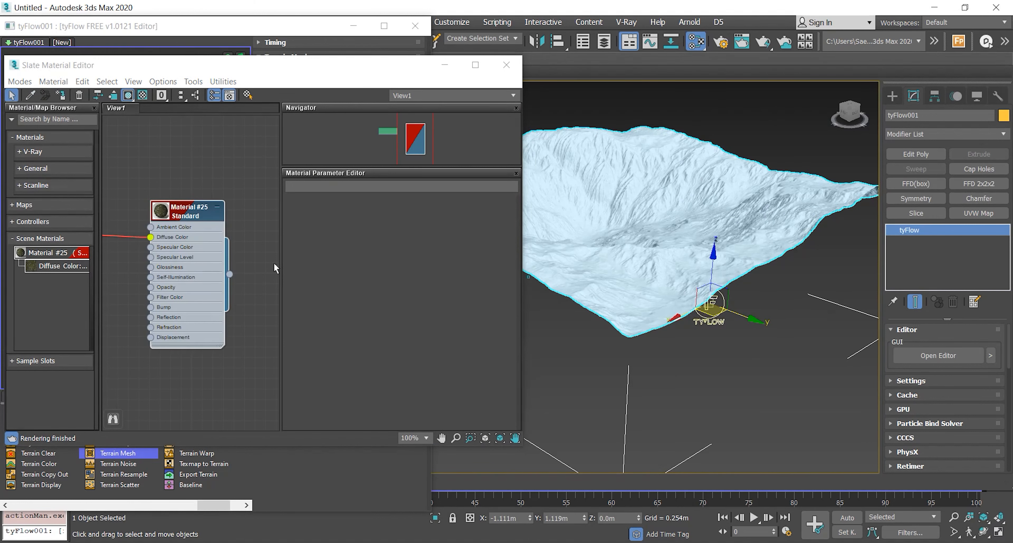
scroll(230, 274, "down", 5)
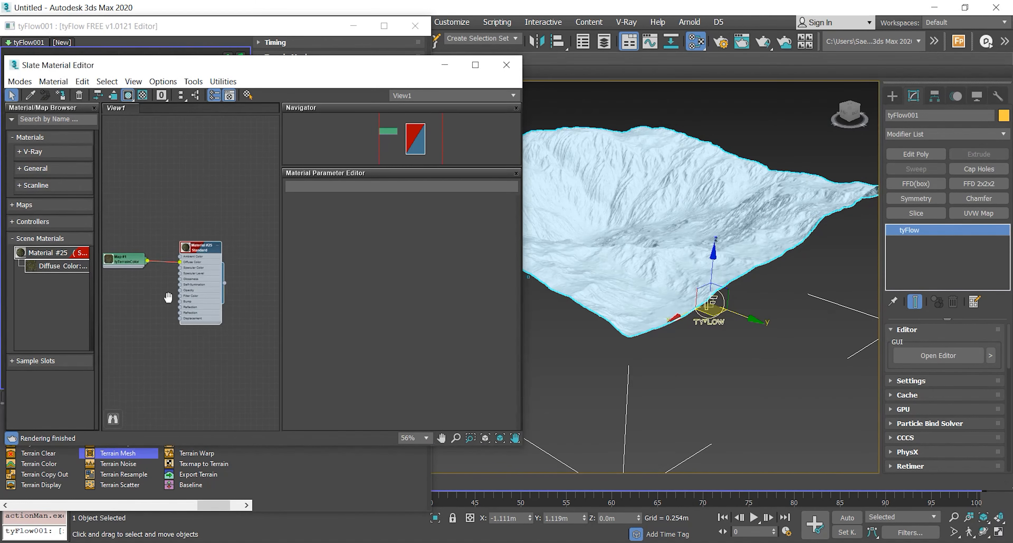
Add a VRayMtl node to the material graph and space it apart from the tyTerrainColor map and Standard material.
right_click(235, 179)
mouse_move(283, 187)
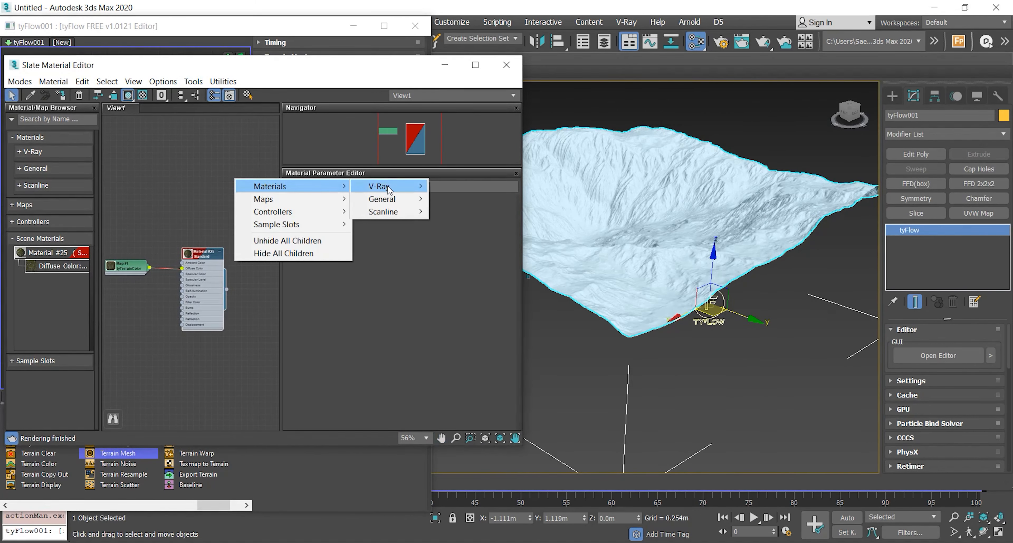
mouse_move(425, 189)
left_click(455, 358)
left_click_drag(232, 182, 254, 204)
left_click_drag(139, 270, 157, 210)
left_click(180, 268)
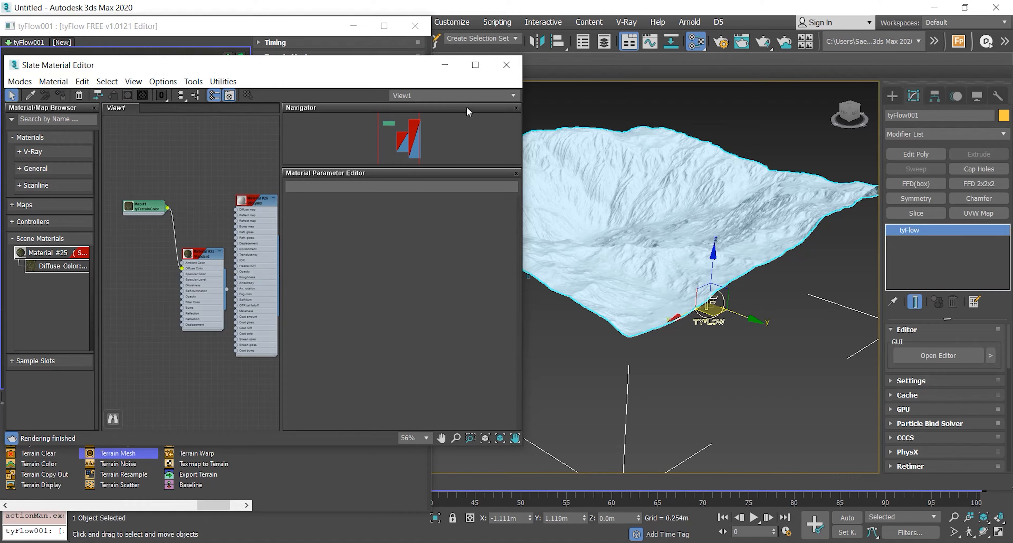
Move the tyTerrainColor connection from the Standard material's diffuse color to the VRayMtl's diffuse map.
left_click(475, 66)
scroll(176, 154, "up", 4)
middle_click_drag(170, 170, 334, 247)
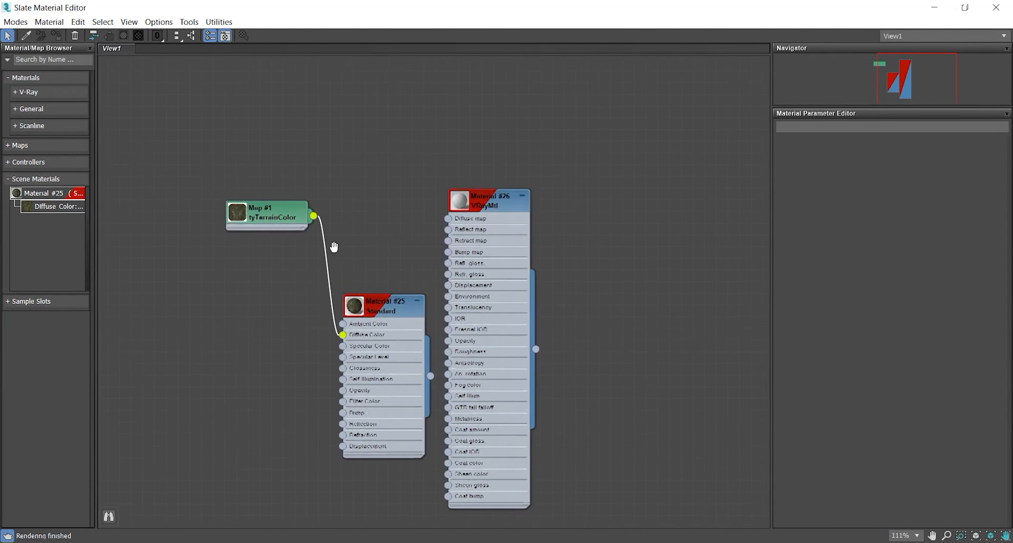
scroll(327, 257, "up", 1)
left_click_drag(346, 347, 468, 216)
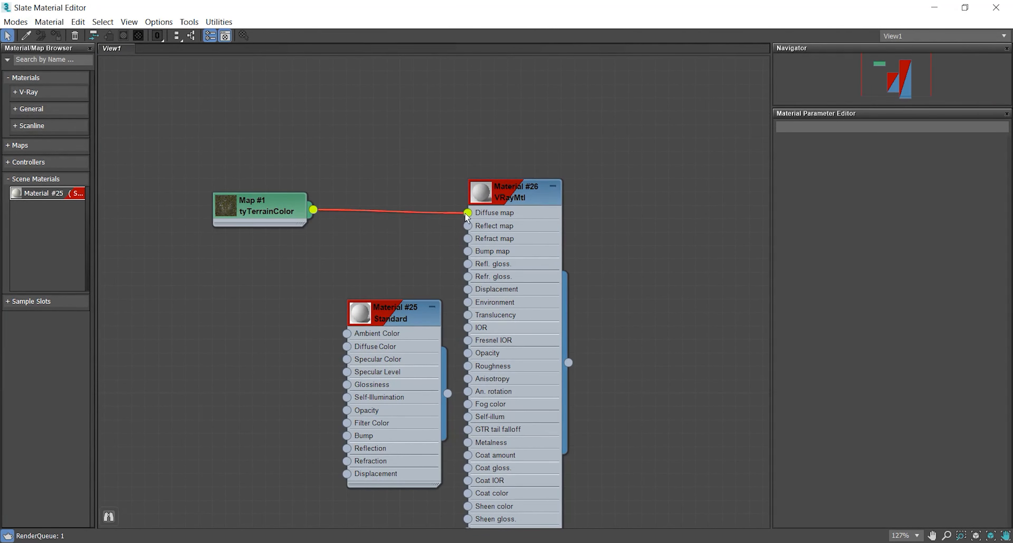
middle_click_drag(273, 268, 269, 287)
left_click(250, 235)
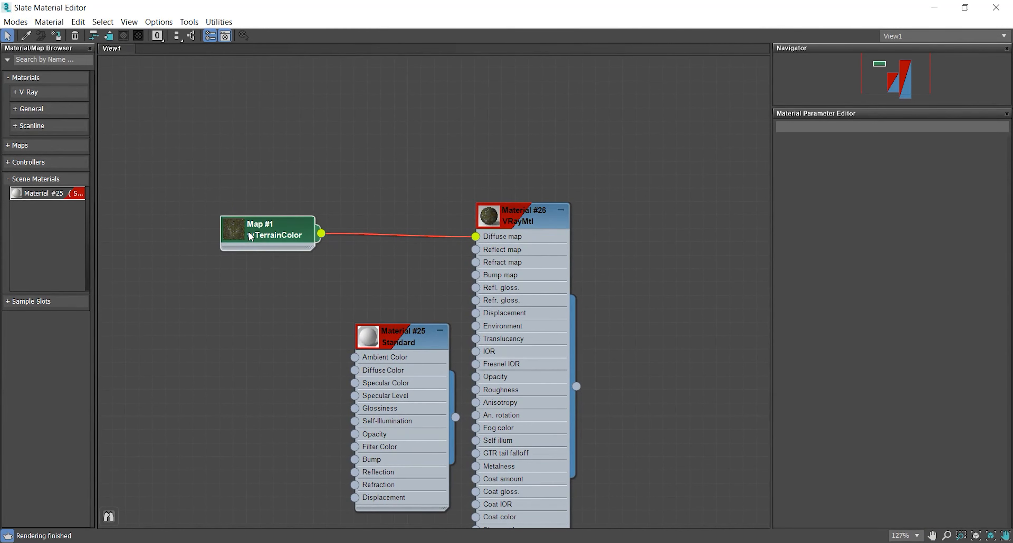
Restore the material editor to its smaller size and assign the VRayMtl to the tyFlow terrain.
left_click(964, 8)
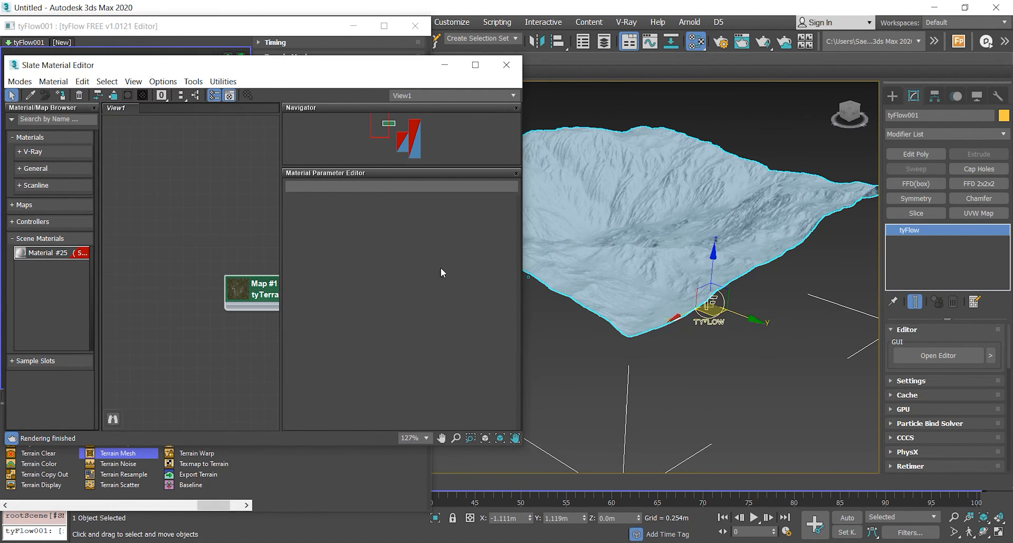
scroll(186, 227, "down", 5)
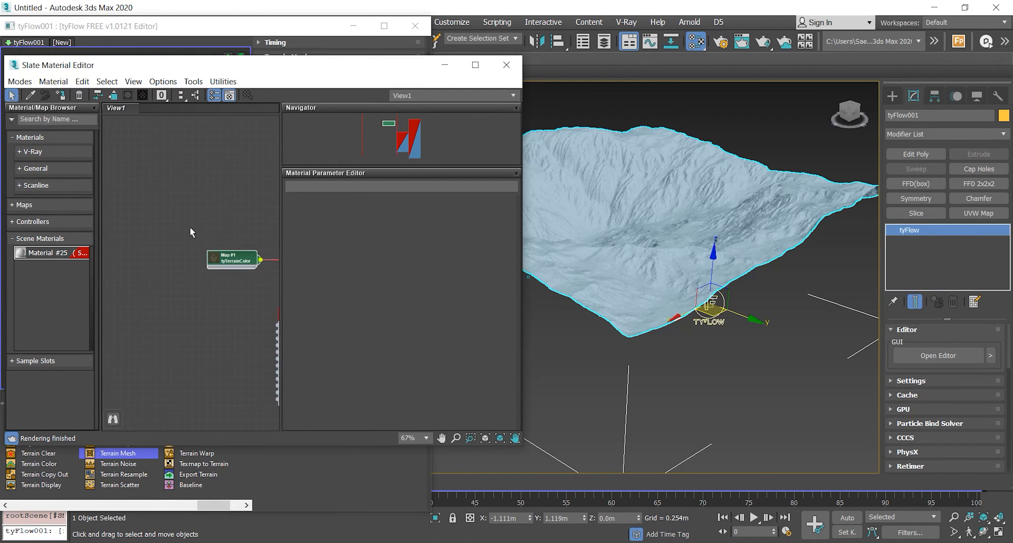
middle_click_drag(224, 233, 124, 199)
left_click(262, 218)
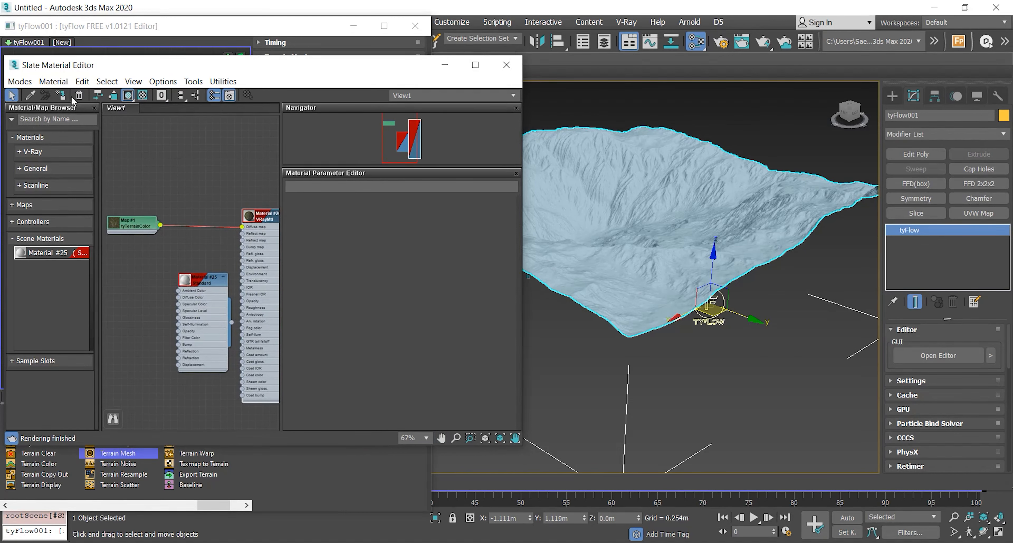
left_click(707, 321)
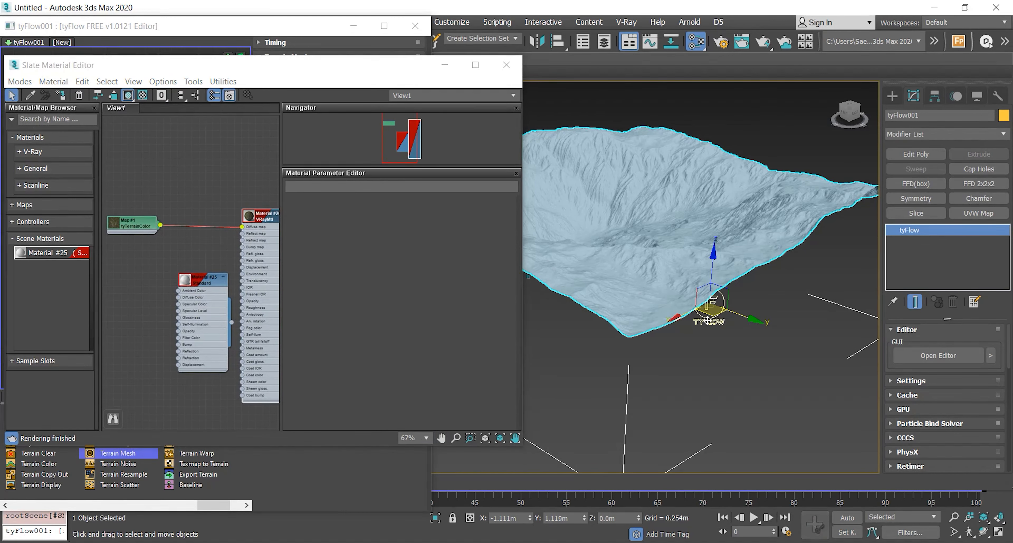
left_click(64, 96)
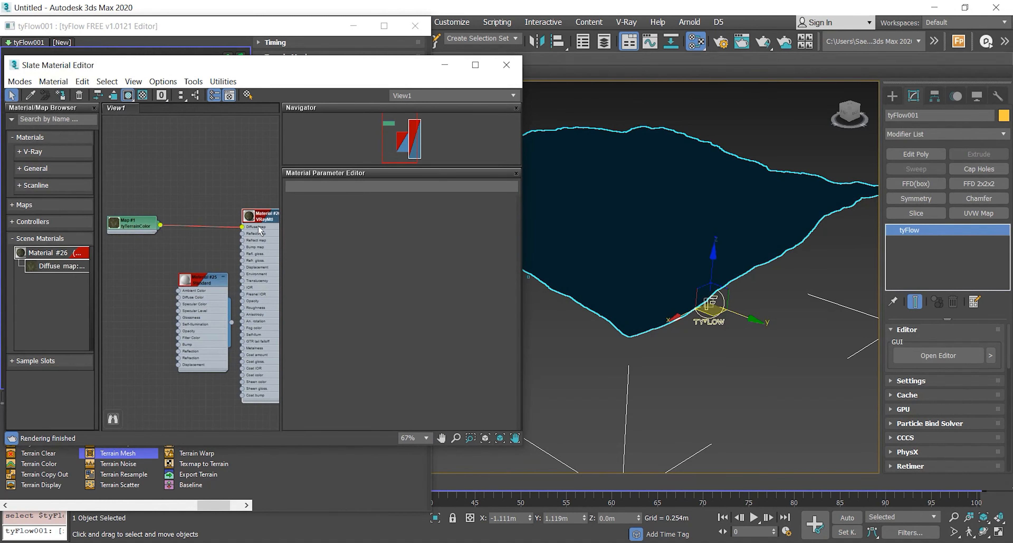
Toggle the VRayMtl's shaded viewport display and clear the material and tyFlow editor windows from the view.
left_click(143, 96)
left_click(127, 96)
left_click(128, 95)
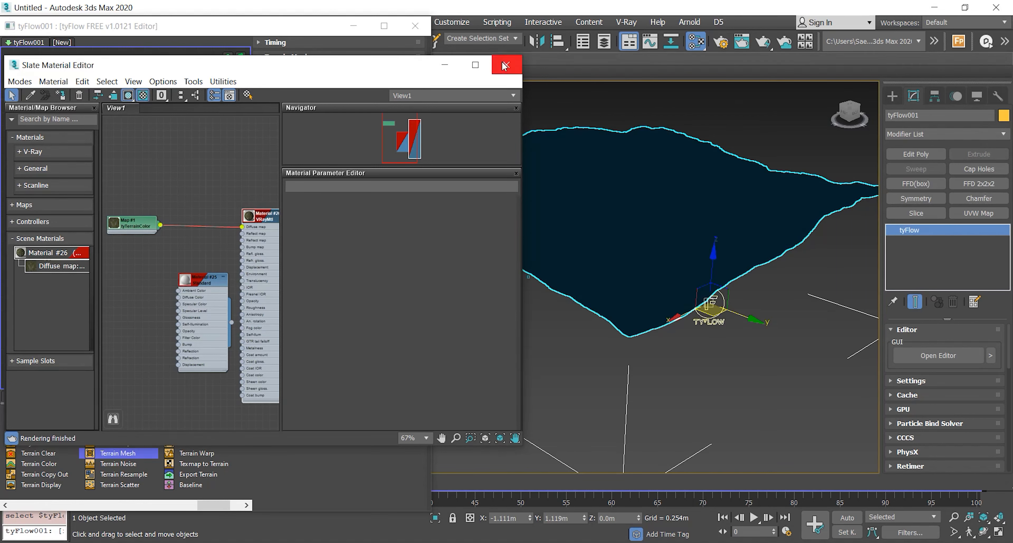
left_click(506, 65)
left_click(341, 26)
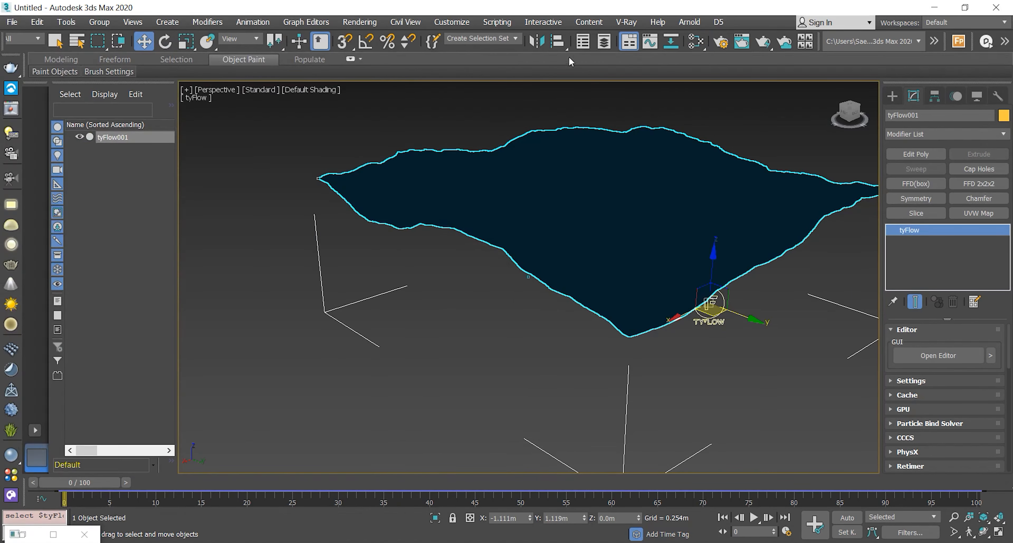
Turn off the VRayMtl's shaded viewport display, close the material editor and inspect the terrain.
left_click(695, 41)
left_click(128, 96)
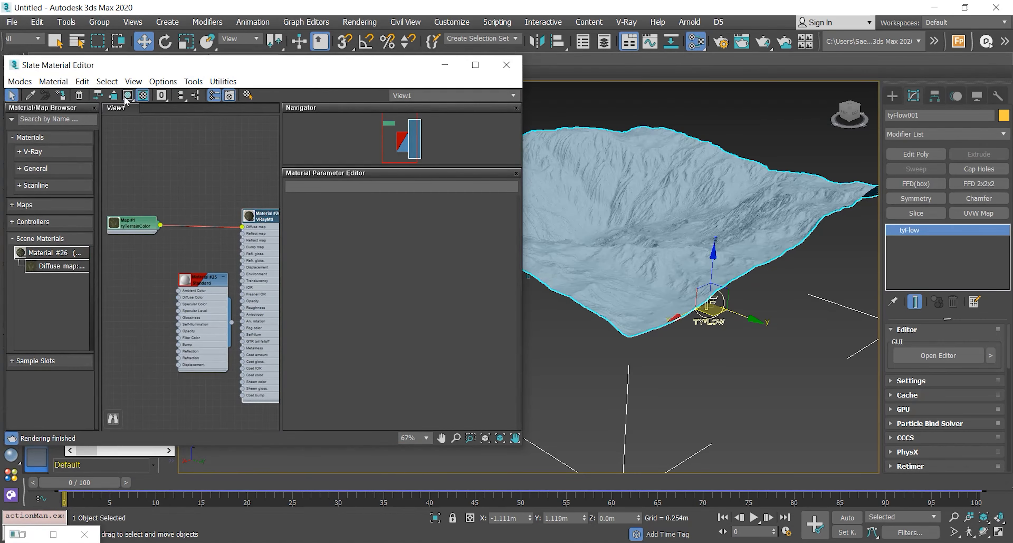
left_click(506, 64)
middle_click_drag(516, 163, 508, 311, "alt")
scroll(577, 243, "up", 3)
middle_click_drag(579, 258, 529, 305)
middle_click_drag(529, 305, 561, 294, "alt")
scroll(569, 307, "up", 2)
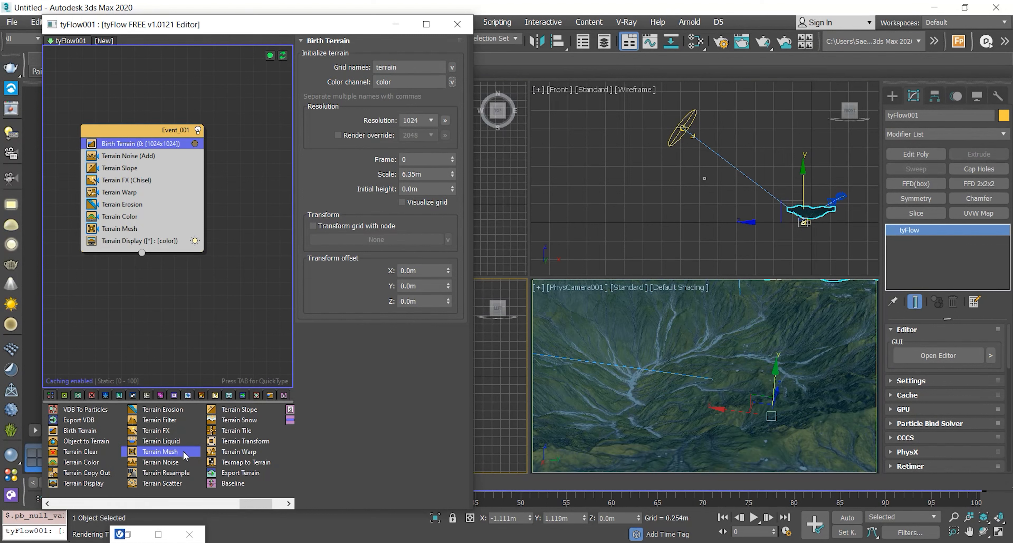
Insert a Terrain Snow operator after Terrain Erosion with an amount of 0.009 m, and disable Terrain Color.
left_click_drag(234, 420, 136, 212)
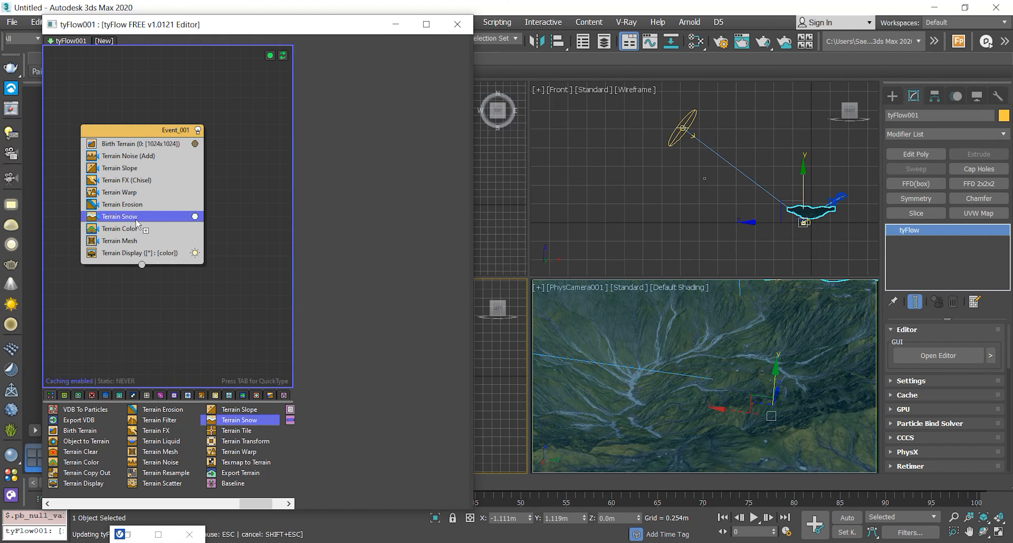
left_click(92, 230)
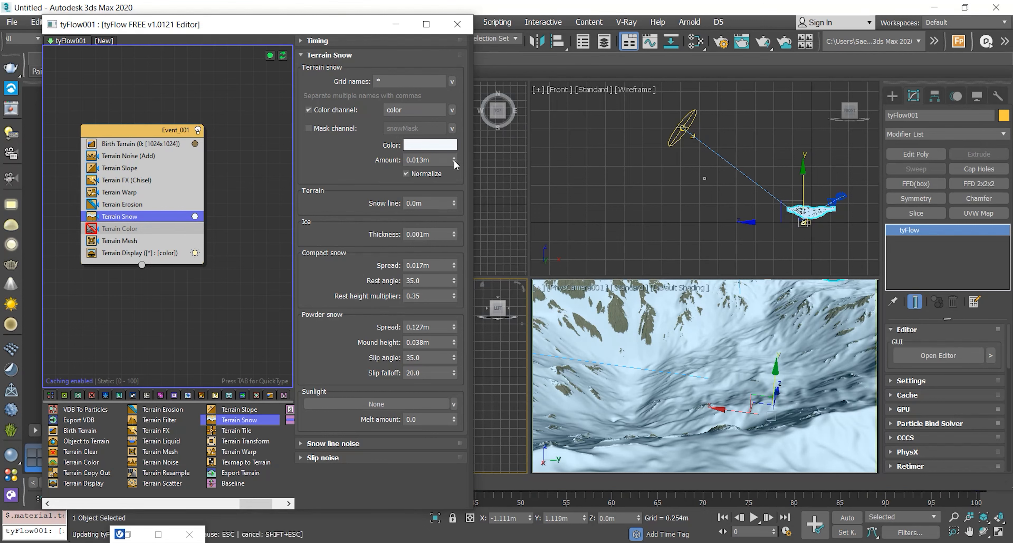
left_click_drag(453, 160, 454, 161)
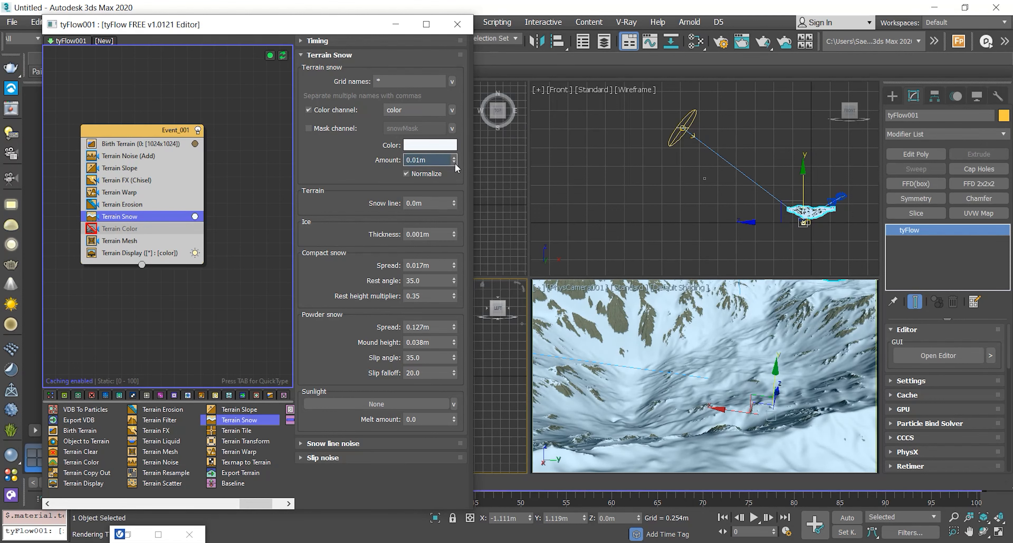
left_click_drag(455, 167, 456, 171)
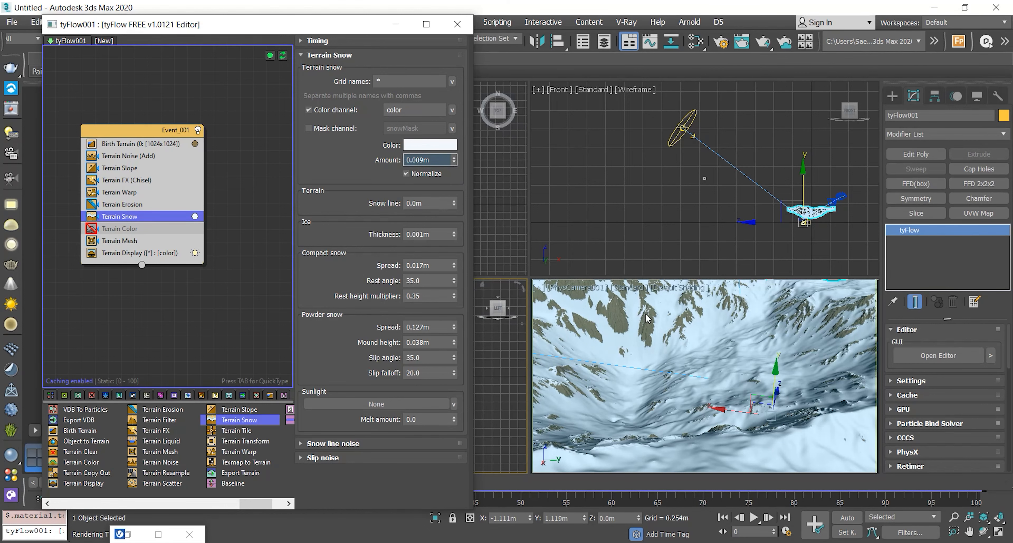
Maximize the camera viewport and switch it to a perspective view framing the whole snowy terrain.
left_click(1000, 533)
left_click(999, 534)
left_click(800, 429)
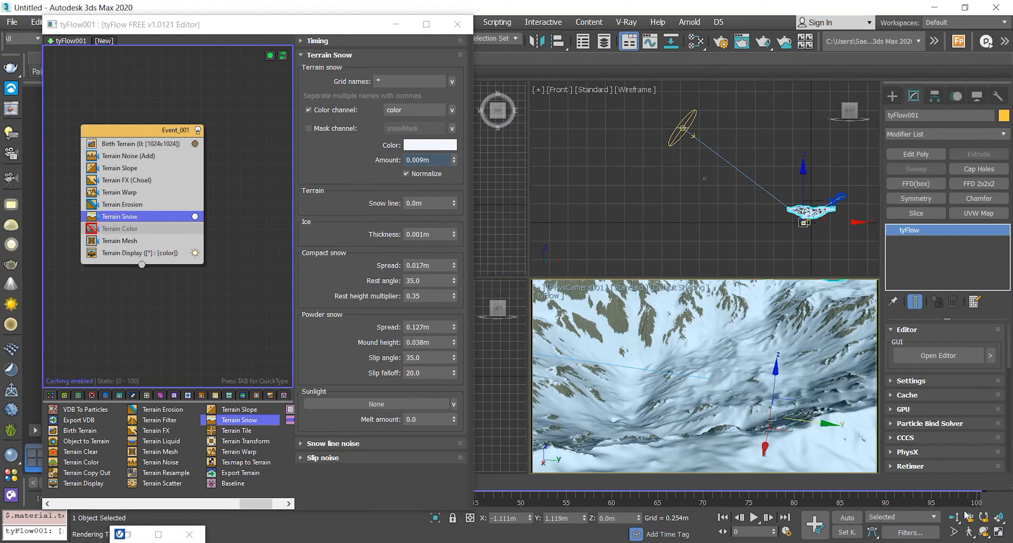
left_click(999, 533)
key("p")
scroll(676, 346, "down", 4)
middle_click_drag(613, 327, 664, 355)
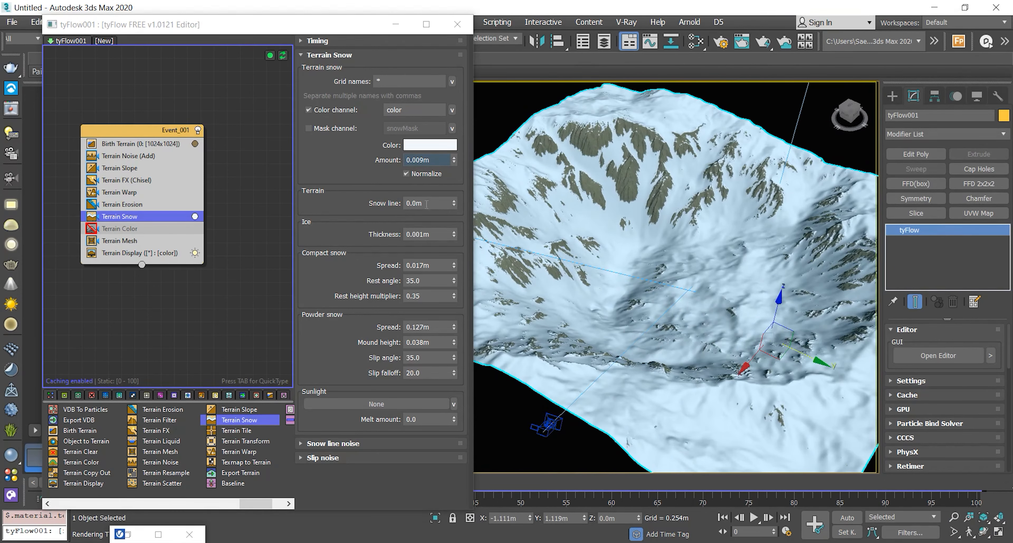
Try Terrain Snow amounts of 0 and 0.005 m, and settle on an amount of 0.001 m.
double_click(433, 160)
type("0")
key("Return")
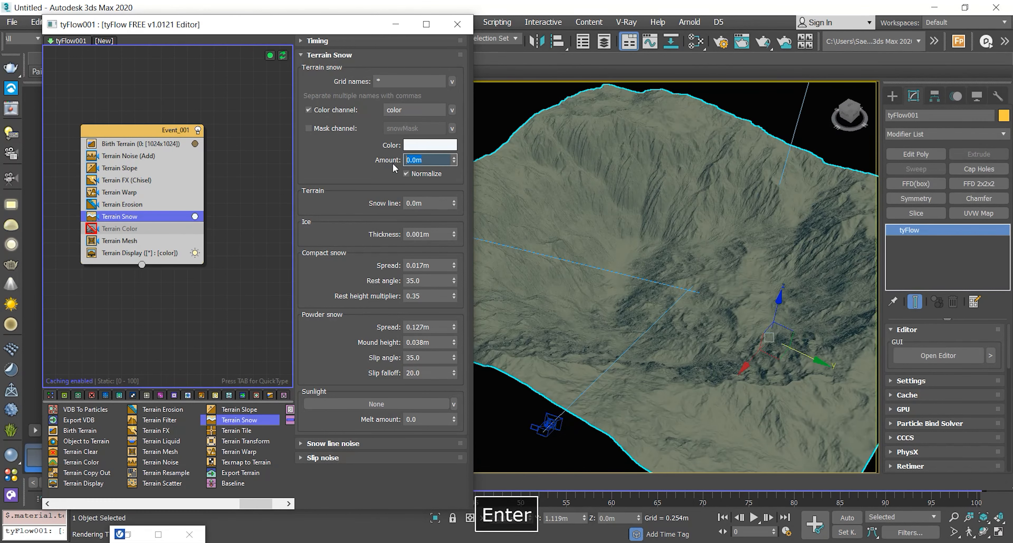
type("05")
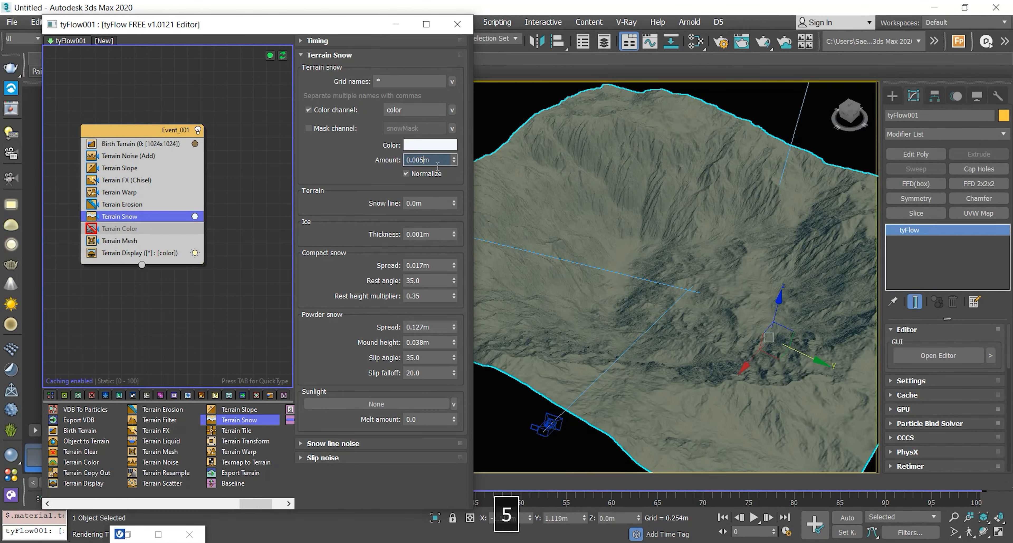
key("Return")
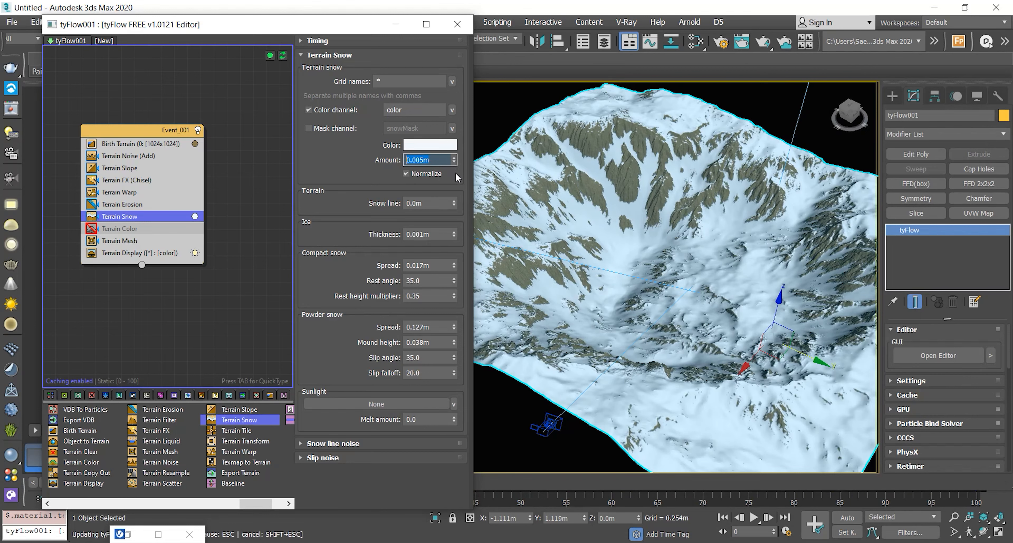
mouse_move(455, 177)
left_mouse_down()
mouse_move(457, 201)
mouse_move(458, 177)
left_mouse_up()
left_click_drag(458, 180, 459, 193)
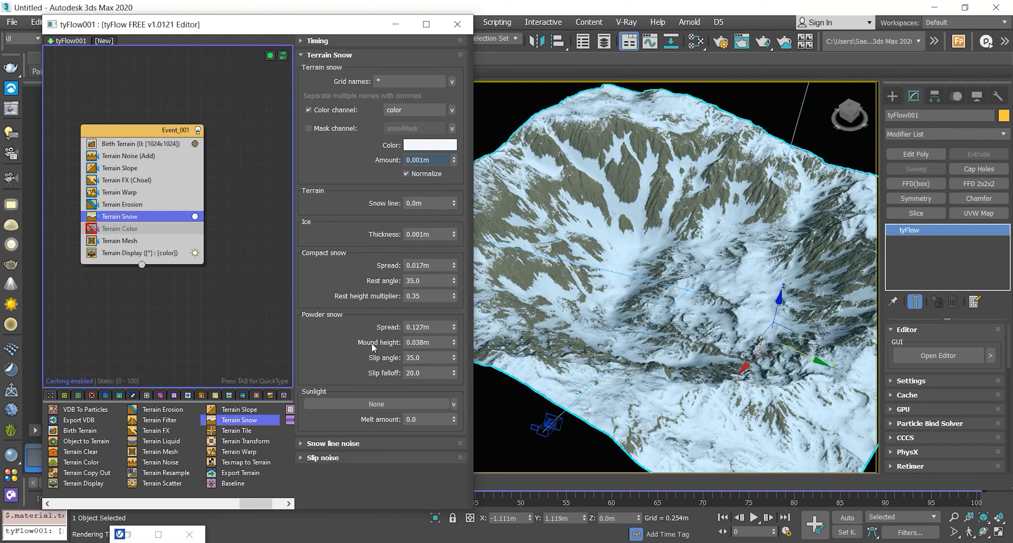
Try a powder snow spread of 0.15 m in Terrain Snow, and settle on a spread of 0.1 m.
left_click_drag(416, 327, 435, 327)
type("5")
key("Return")
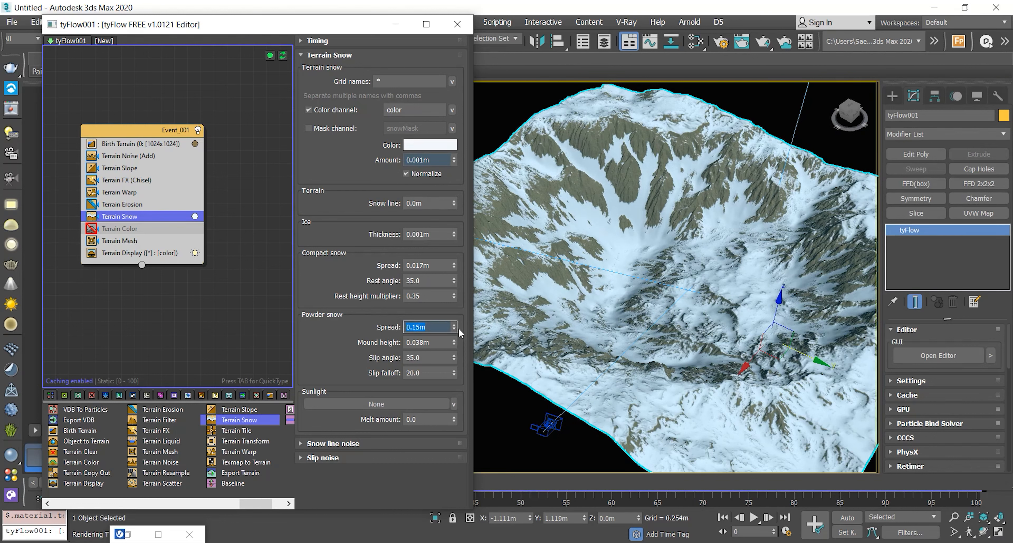
left_click_drag(416, 326, 451, 331)
type("0")
key("Return")
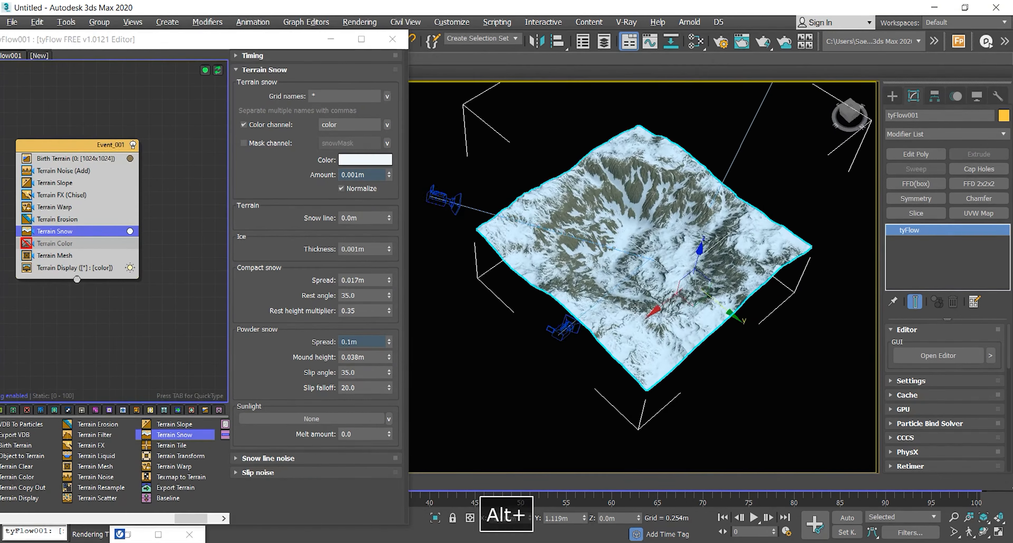
Assign VRaySun001 as the sunlight source of the Terrain Snow operator.
middle_click_drag(645, 311, 759, 314, "alt")
scroll(656, 309, "down", 4)
scroll(676, 287, "down", 3)
left_click(380, 419)
left_click(577, 163)
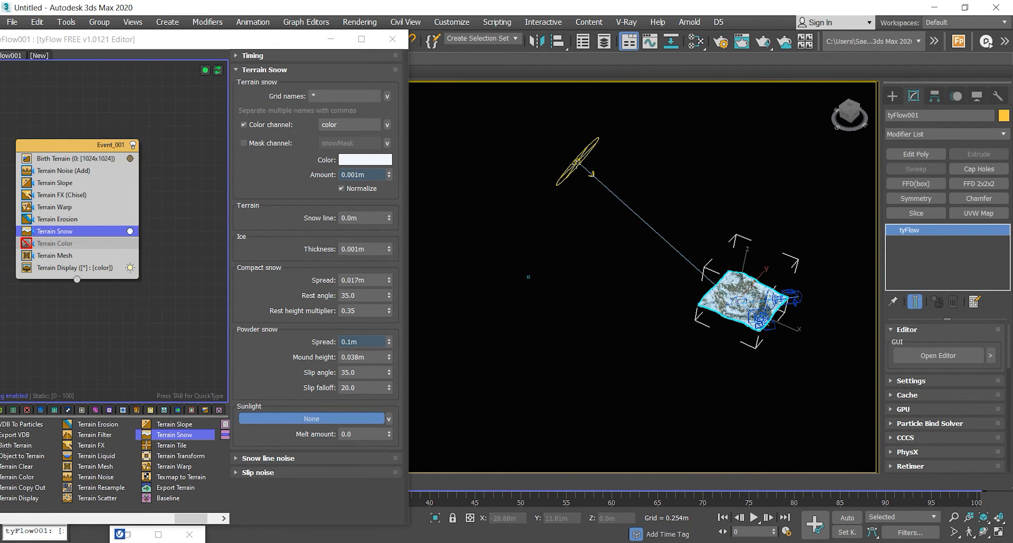
scroll(763, 301, "up", 10)
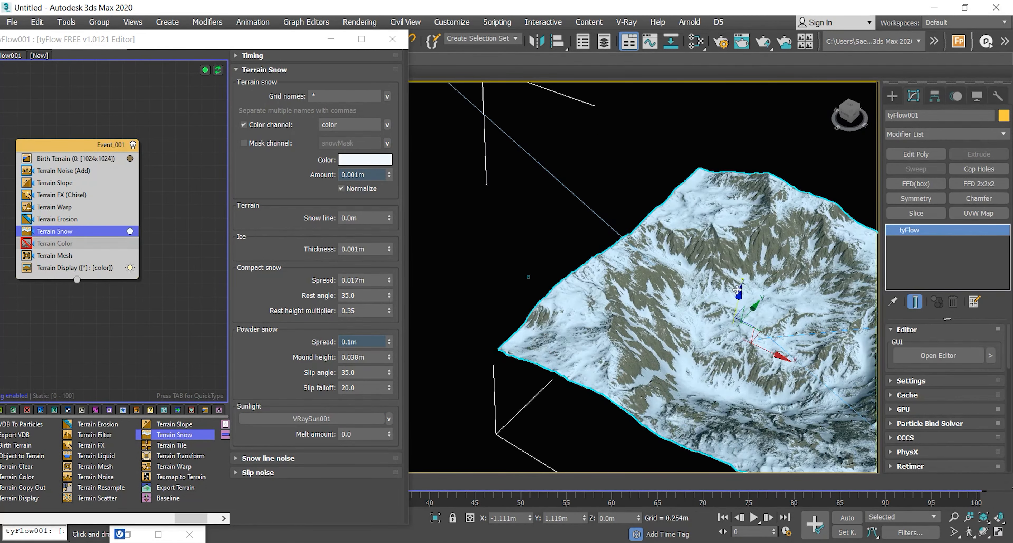
scroll(721, 303, "down", 10)
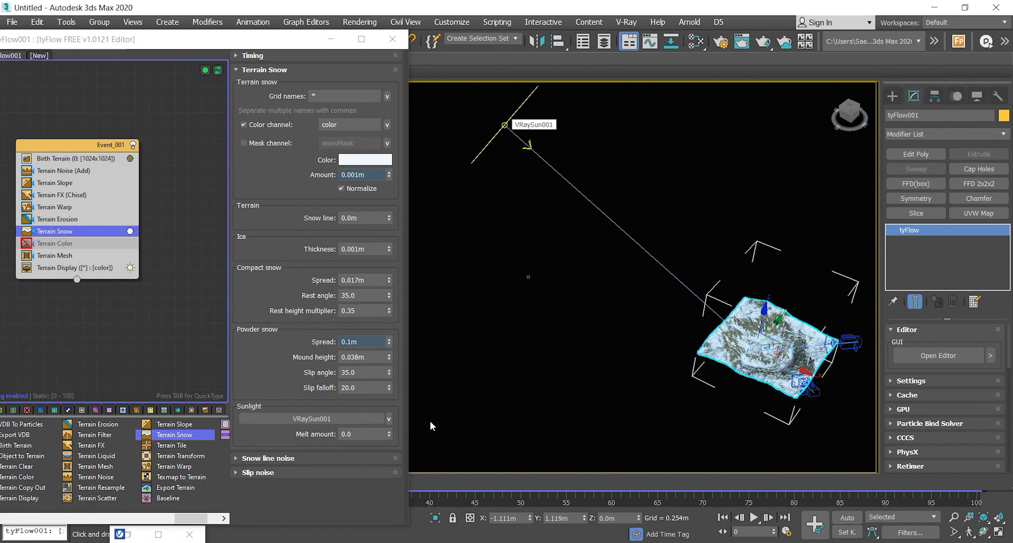
Try sunlight melt amounts of 1.754, 0.5 and 0.05 on the Terrain Snow operator.
left_click(389, 433)
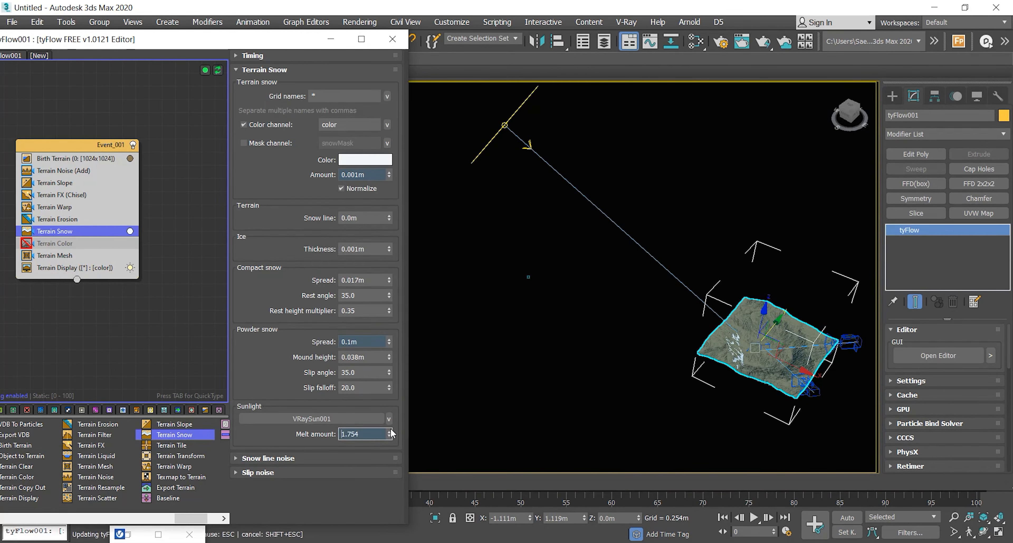
right_click(391, 435)
left_click(389, 433)
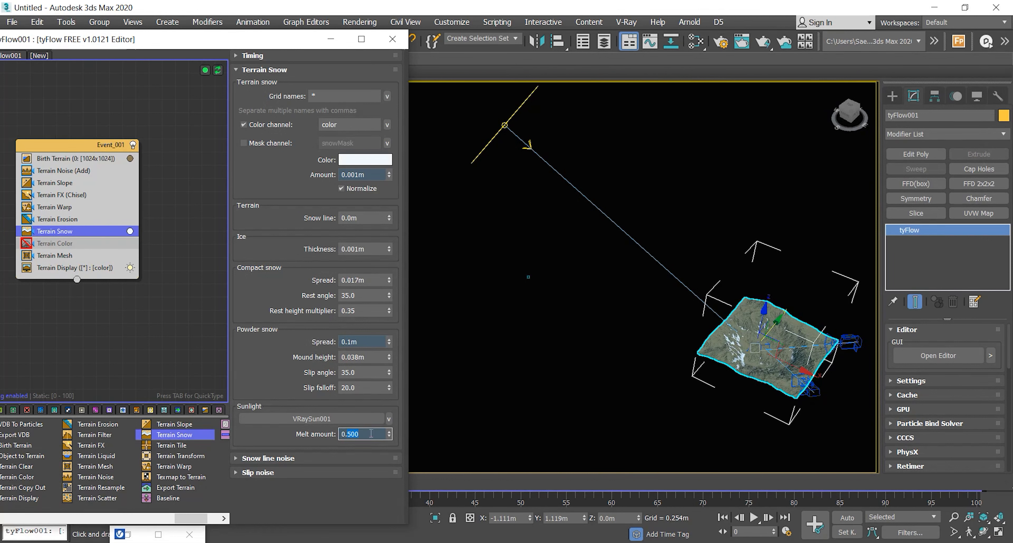
type("05")
key("Return")
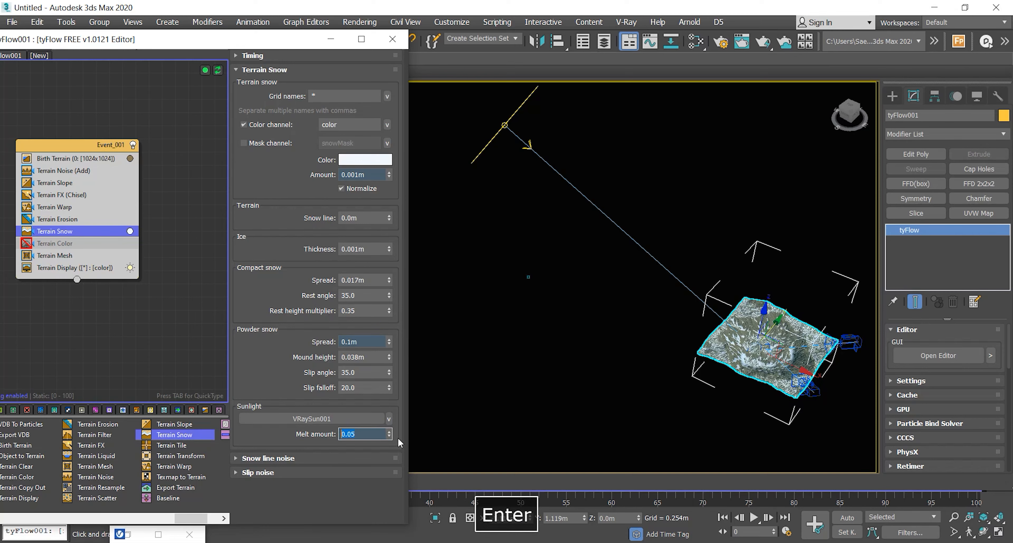
Look at the partly melted snow up close, and switch the viewport to the PhysCamera001 view.
scroll(796, 353, "up", 5)
middle_click_drag(783, 349, 637, 337, "alt")
key("c")
double_click(472, 185)
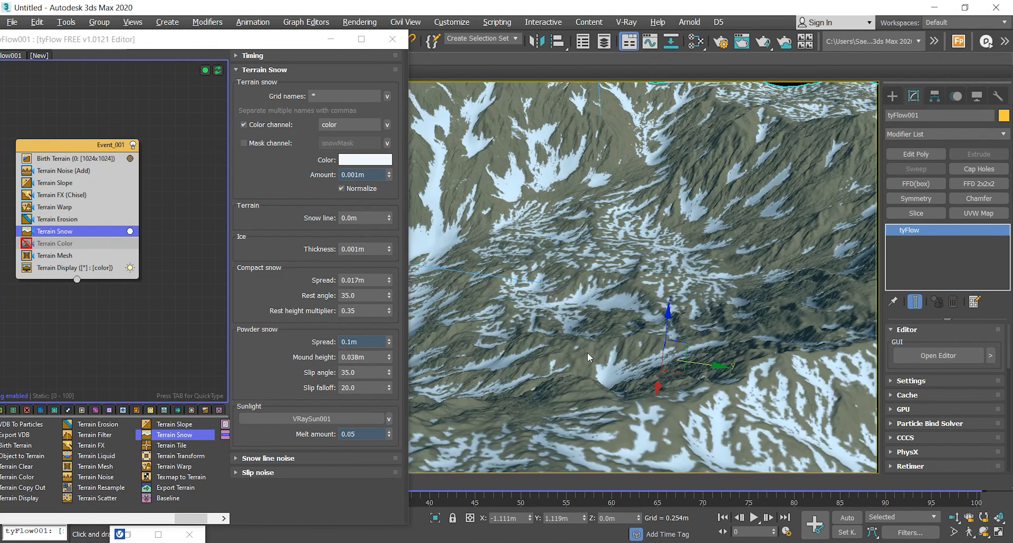
Try a sunlight melt amount of 0.01 in Terrain Snow, and settle on 0.005.
left_click(360, 434)
key("BackSpace")
type("1")
key("Return")
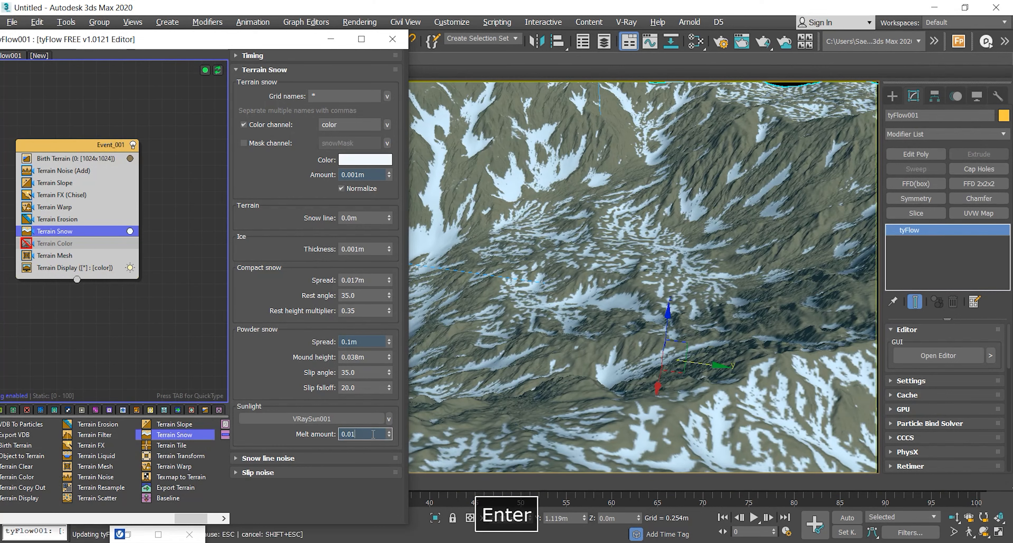
left_click_drag(298, 48, 60, 38)
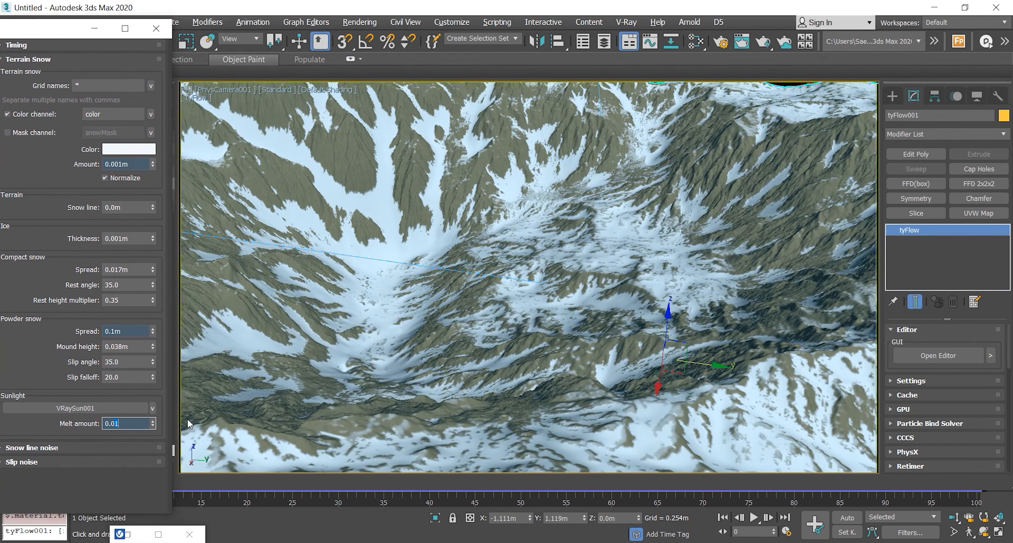
key("BackSpace")
type("05")
key("Return")
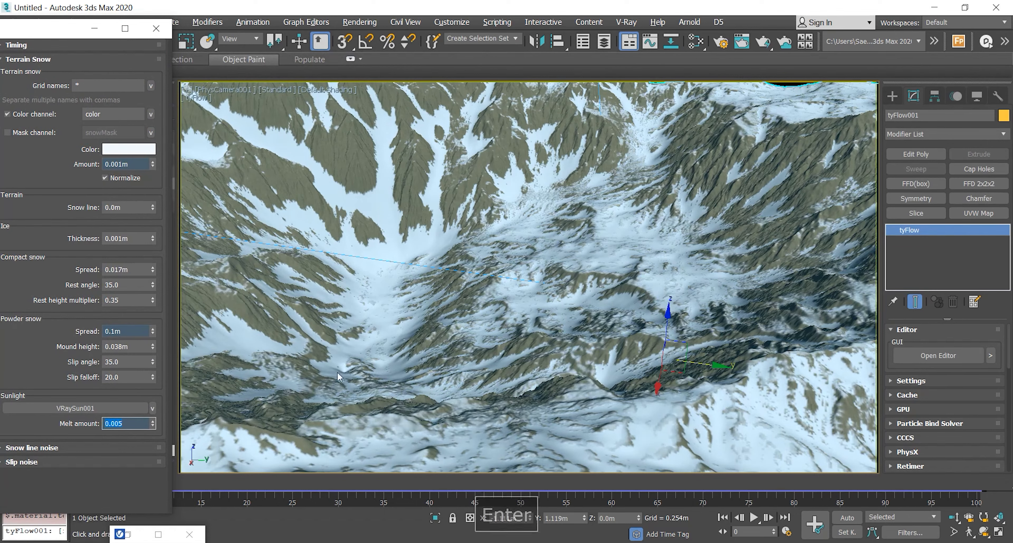
left_click_drag(121, 28, 428, 26)
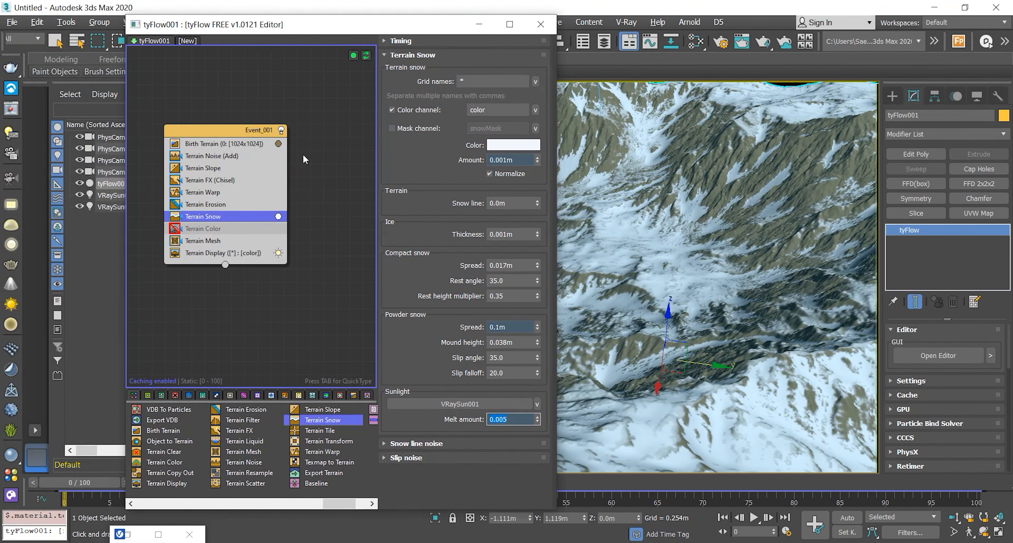
Disable the Terrain Mesh operator and open the settings of the Birth Terrain operator.
left_click(174, 241)
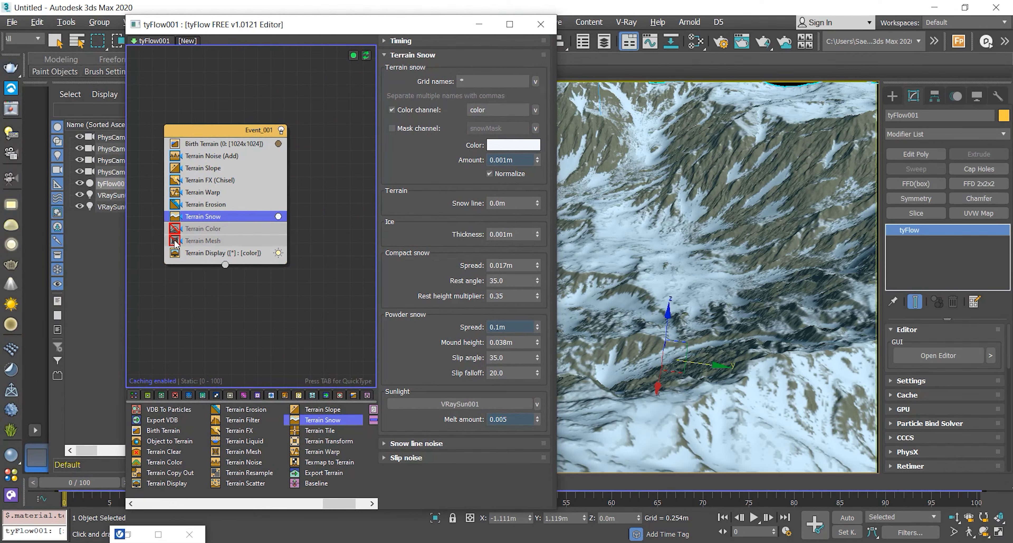
left_click_drag(268, 28, 137, 30)
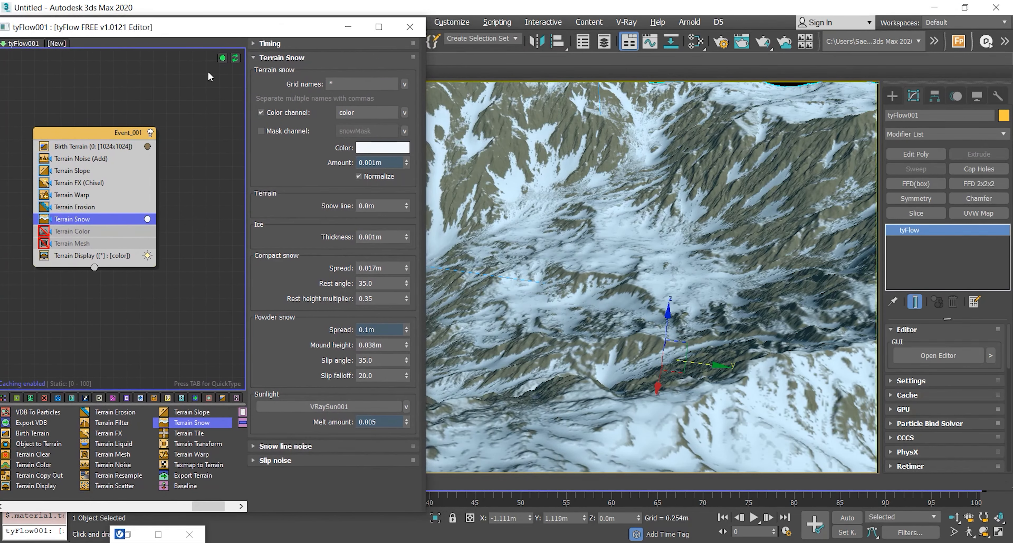
left_click(105, 149)
left_click_drag(307, 27, 433, 32)
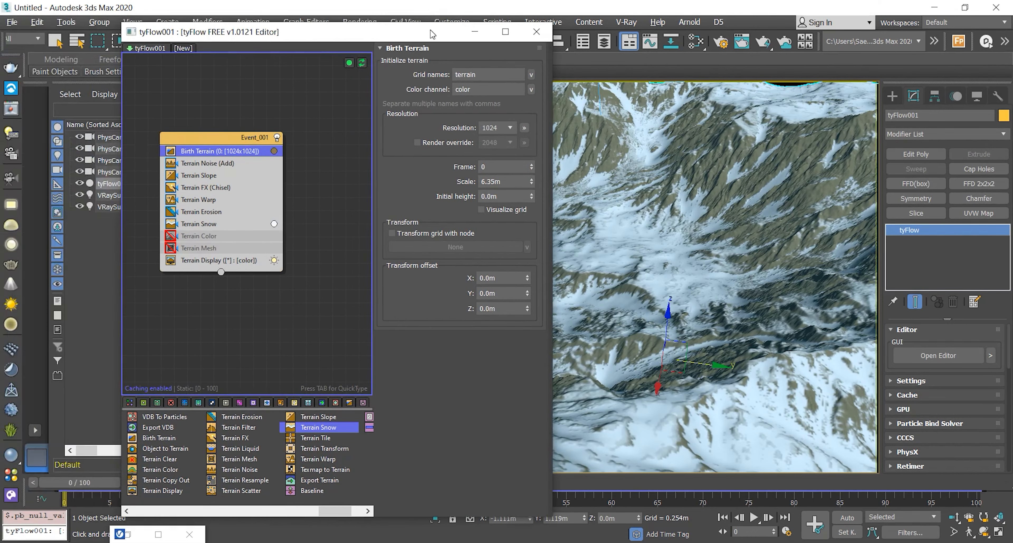
Save the scene in the scenes folder under the file name "Mountain TYFlow".
left_click(12, 22)
left_click(51, 131)
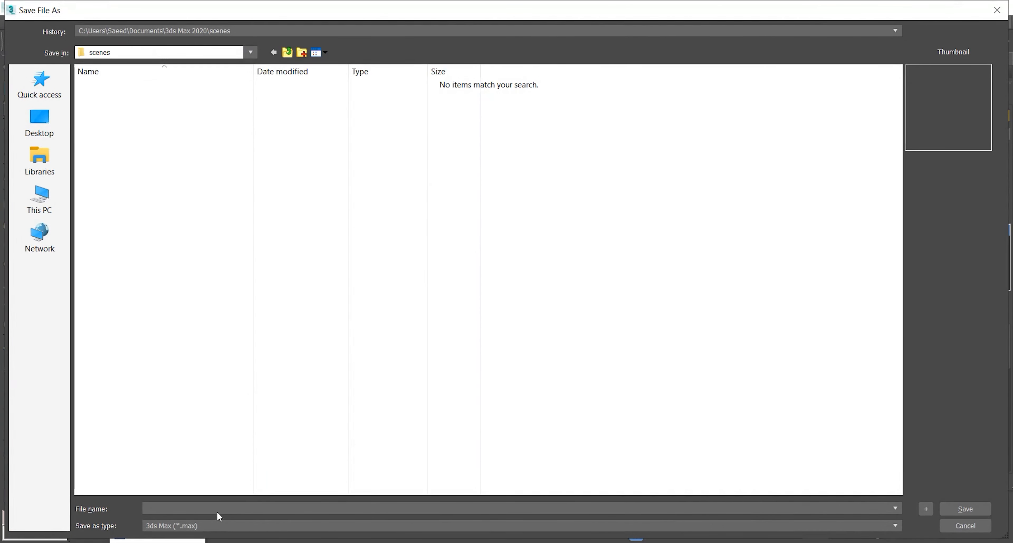
type("Mountainm")
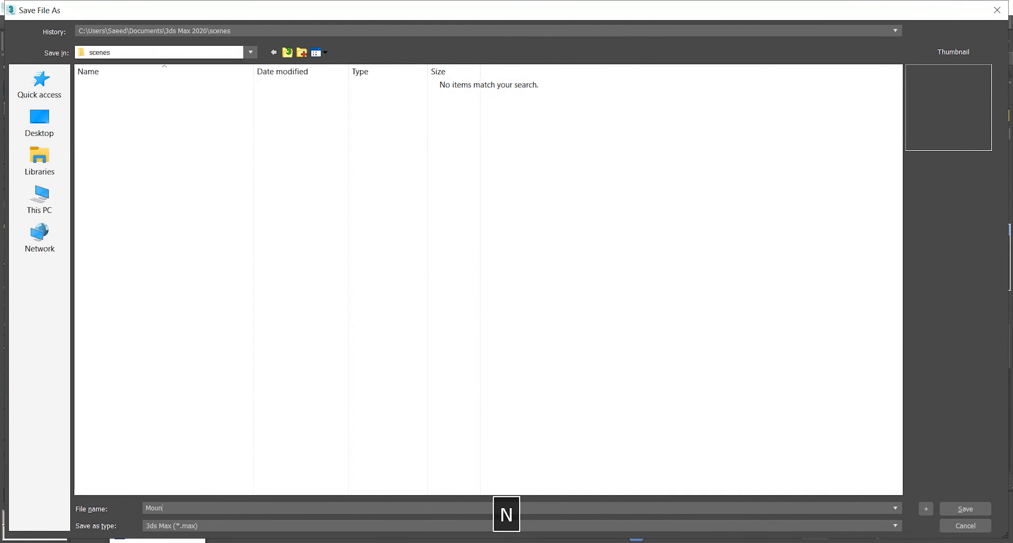
key("BackSpace")
key("BackSpace")
type("n ")
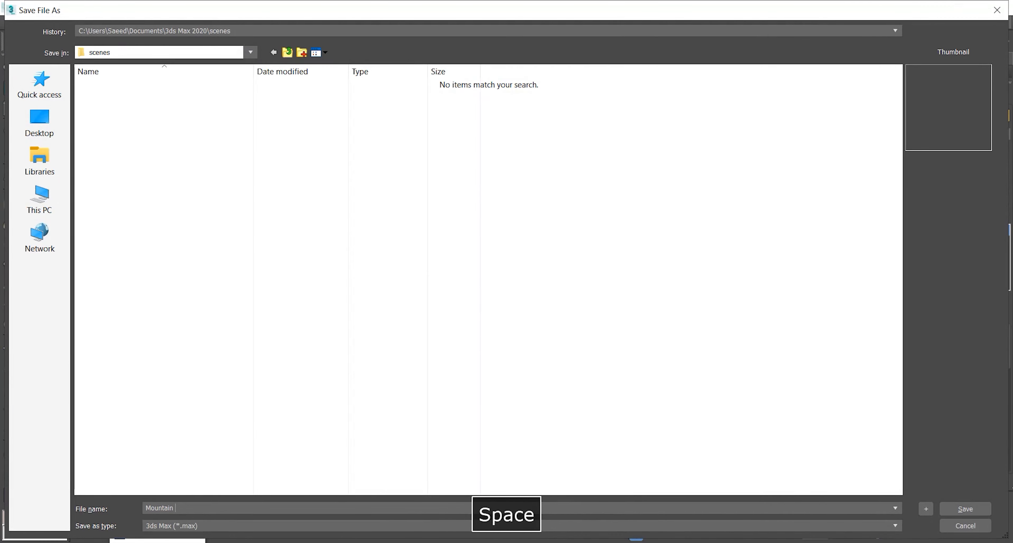
type("TYFlow")
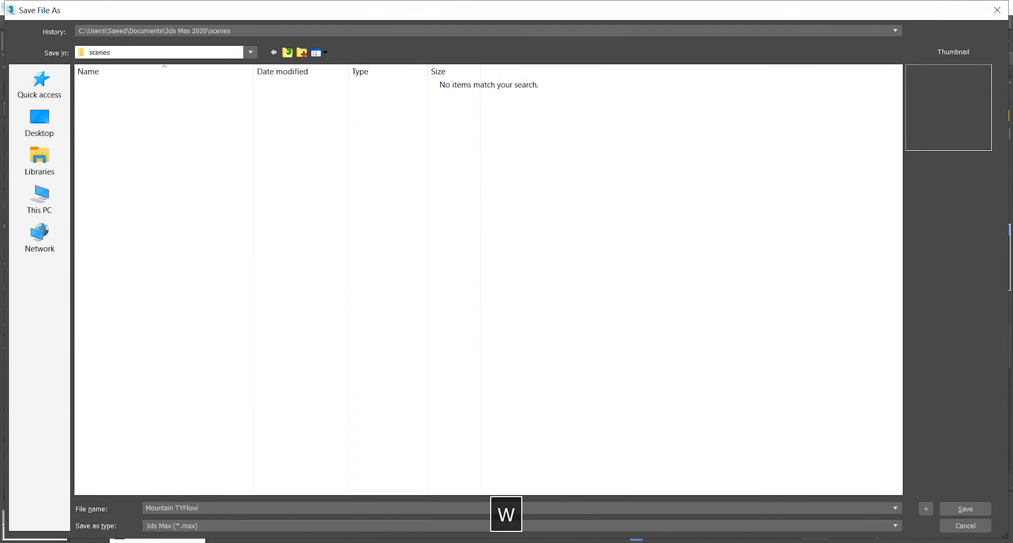
left_click(964, 509)
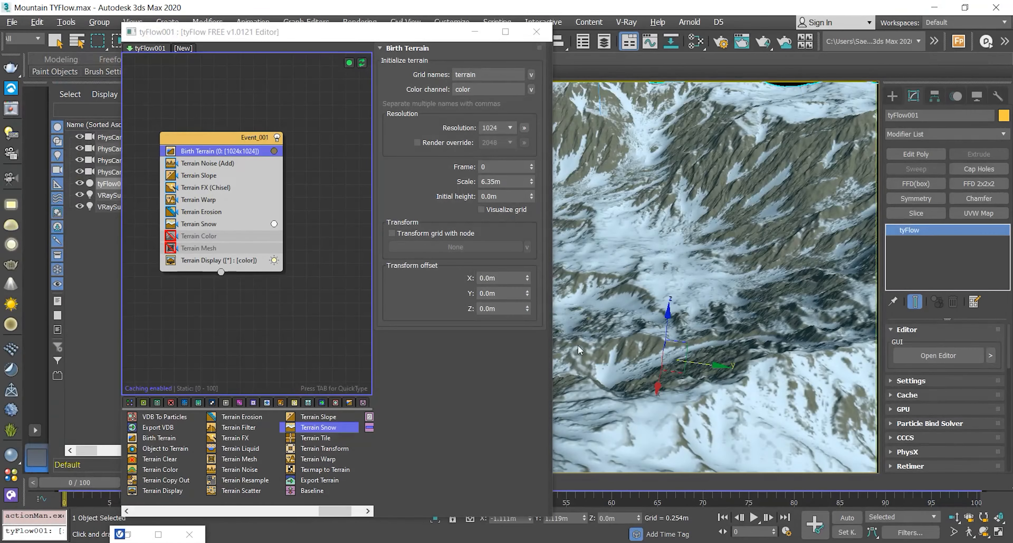
Try a Birth Terrain resolution of 2048.
left_click_drag(353, 38, 254, 37)
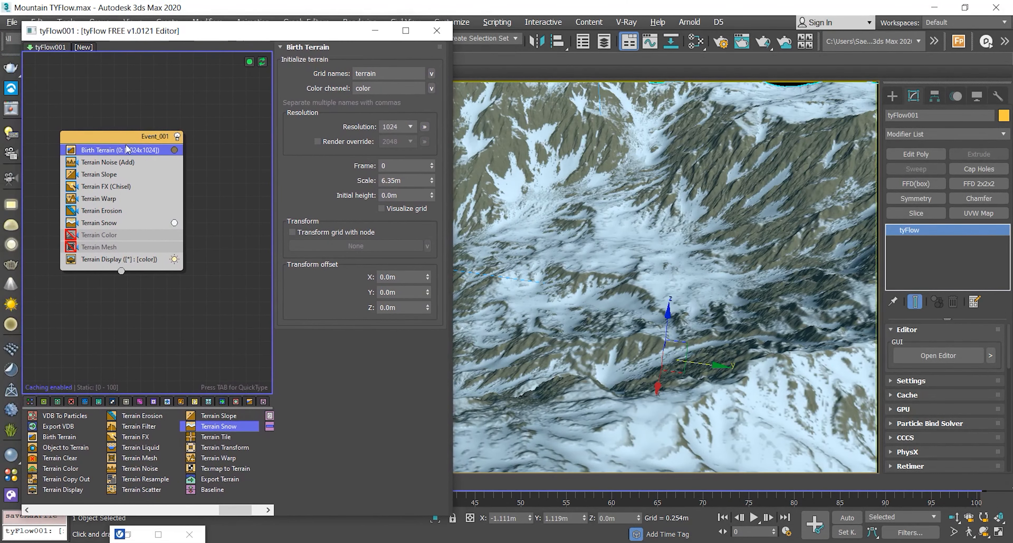
left_click(409, 126)
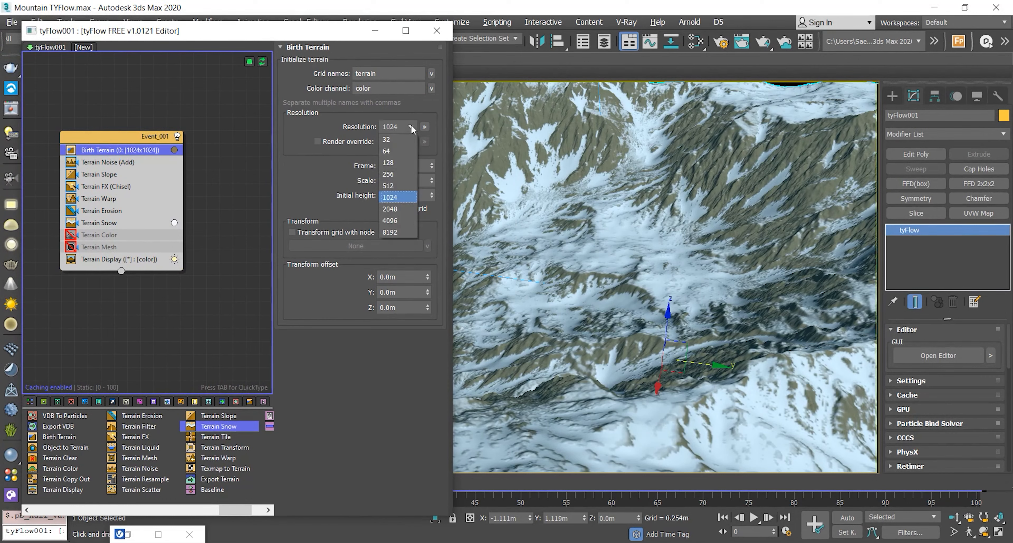
left_click(403, 210)
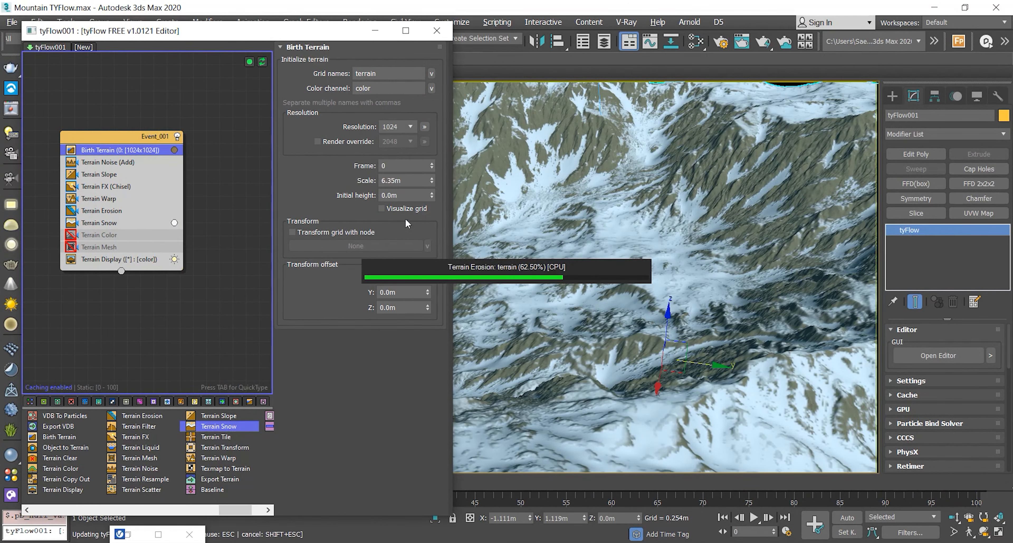
Switch to Task Manager to check the CPU load during the terrain calculation, and minimize it.
left_click(364, 542)
left_click_drag(455, 12, 425, 67)
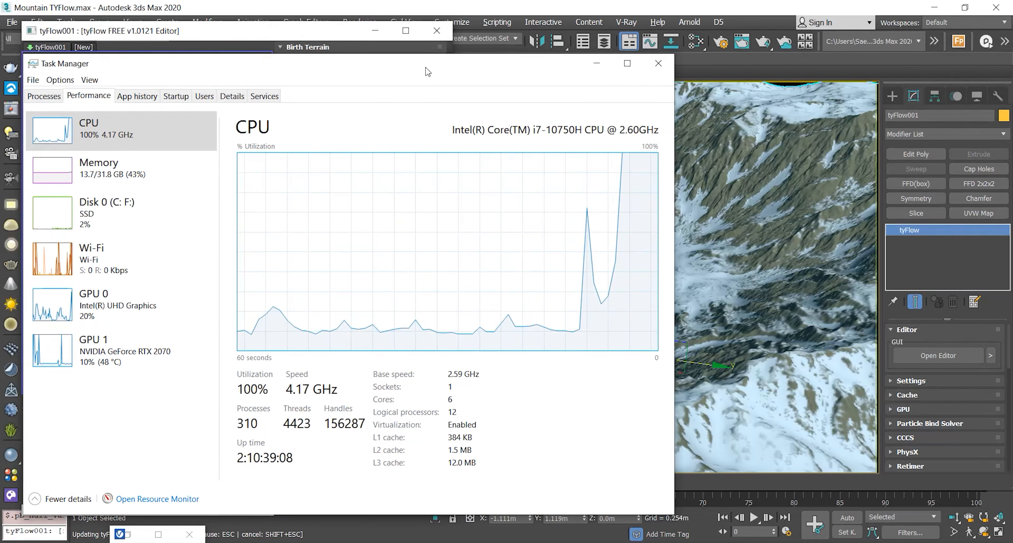
left_click_drag(673, 165, 461, 169)
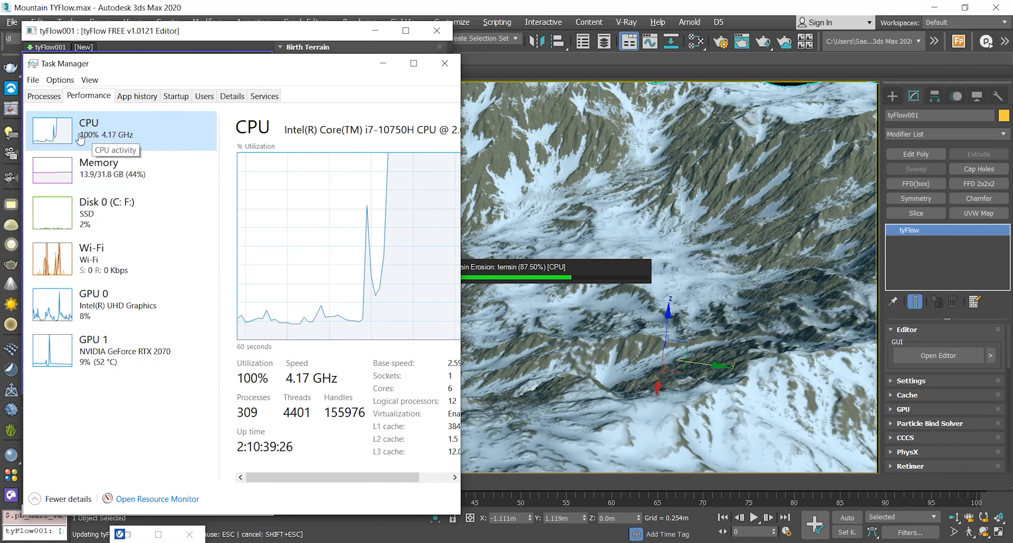
left_click(383, 64)
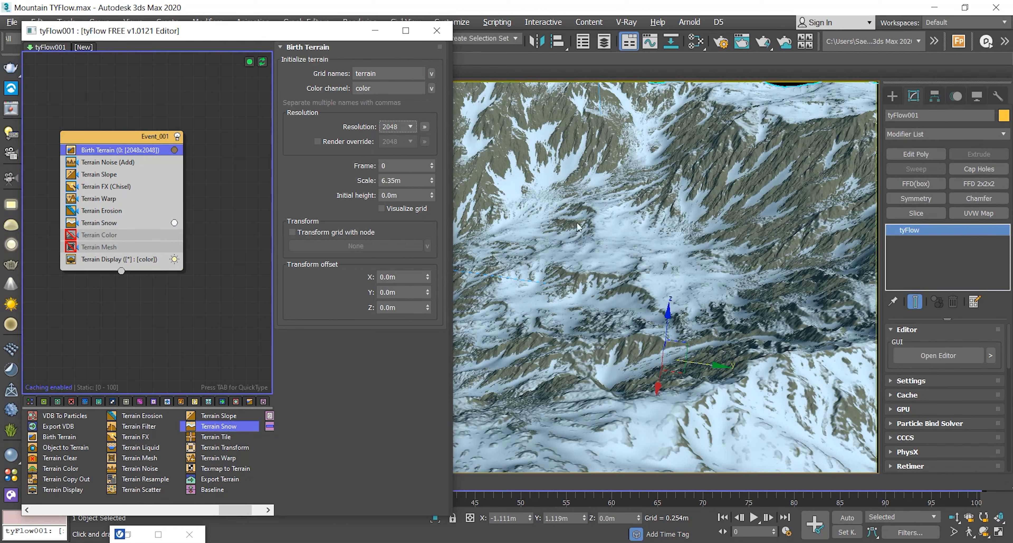
Set the Birth Terrain resolution to 1024 and enable a render override of 2048.
left_click(405, 127)
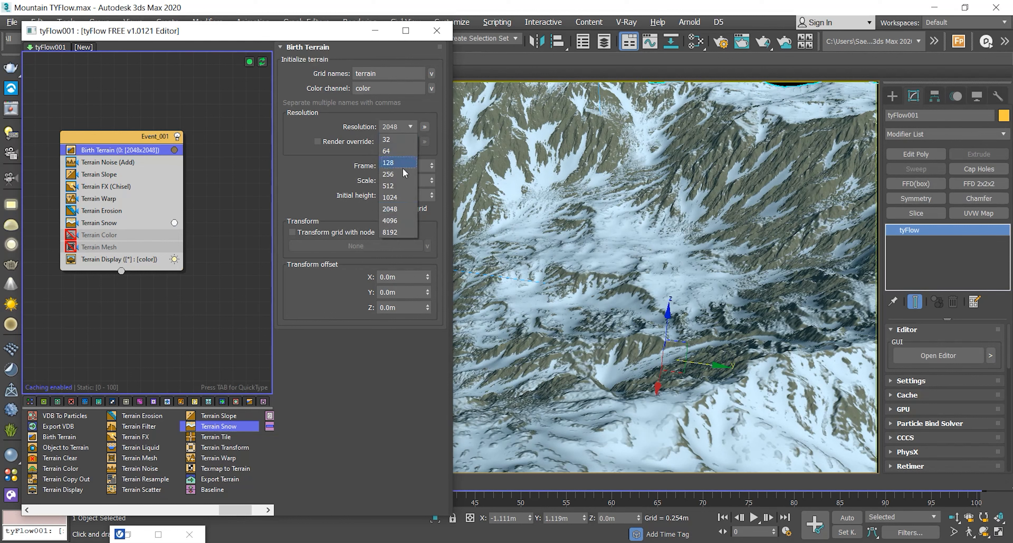
left_click(398, 196)
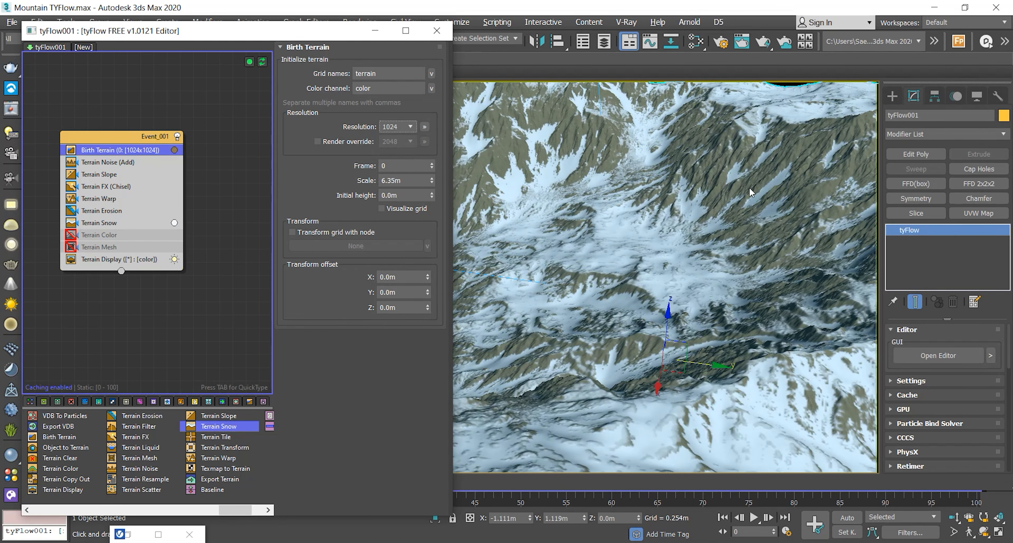
left_click(317, 142)
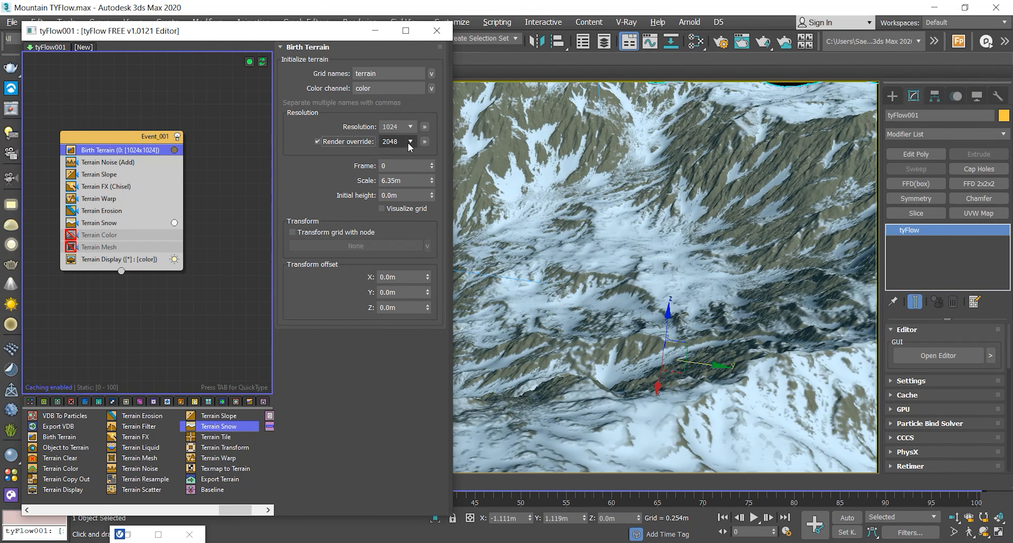
left_click(398, 141)
left_click(398, 235)
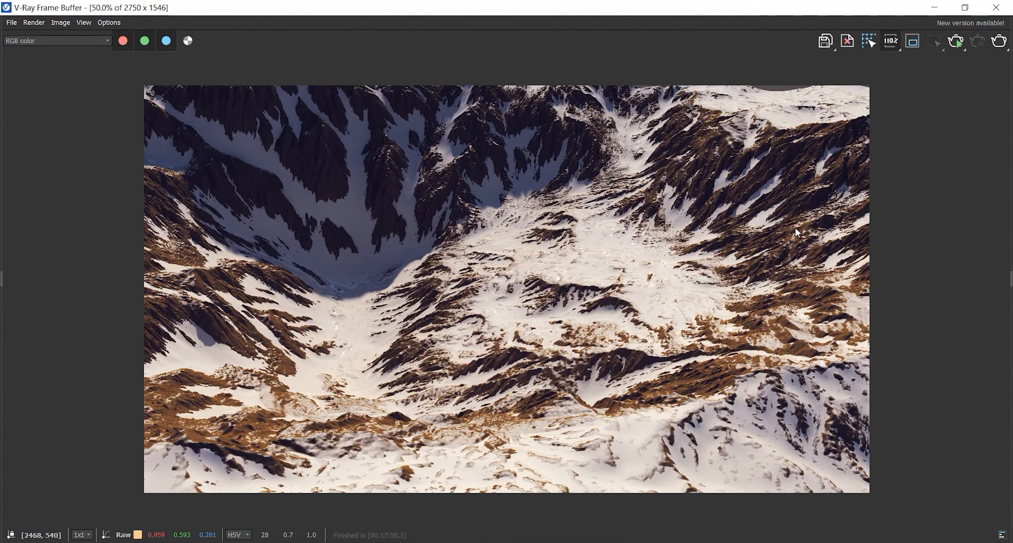
Examine the snowy mountain render in the V-Ray Frame Buffer at several zoom levels, and return to the tyFlow editor.
scroll(795, 227, "up", 1)
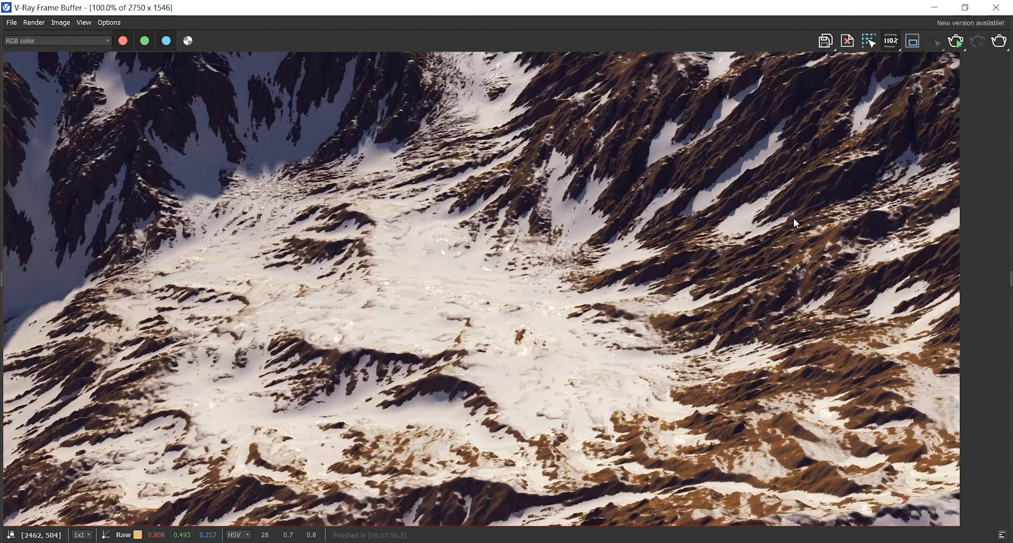
scroll(776, 254, "down", 1)
scroll(586, 294, "down", 1)
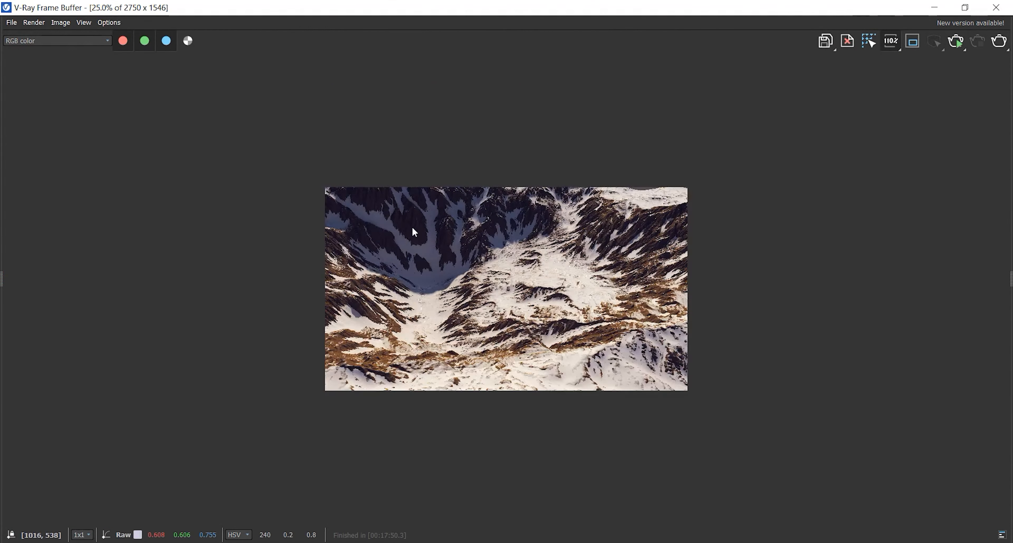
scroll(586, 294, "up", 1)
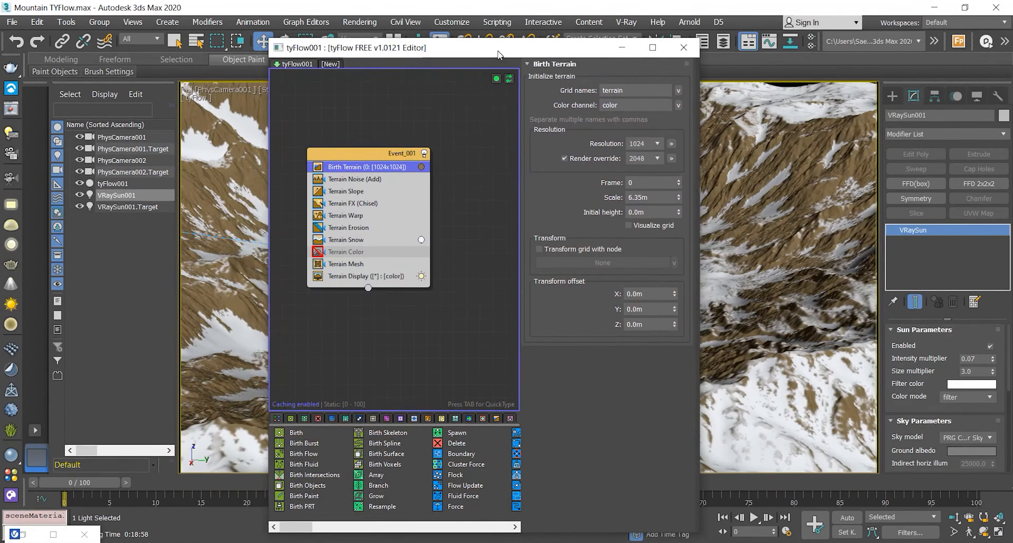
left_click_drag(497, 54, 346, 57)
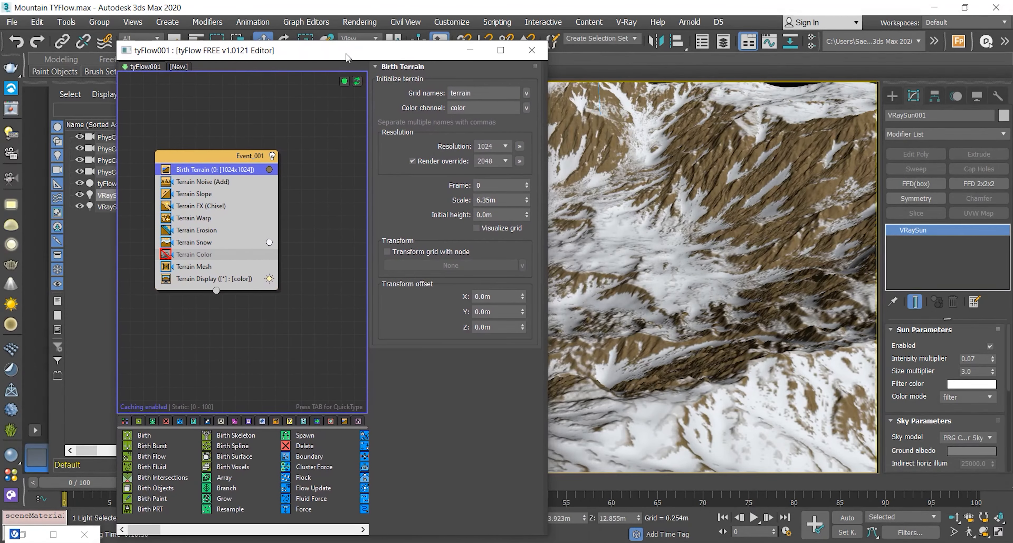
Disable the Terrain Snow operator and enable the Terrain Color operator in Event_001.
left_click(166, 243)
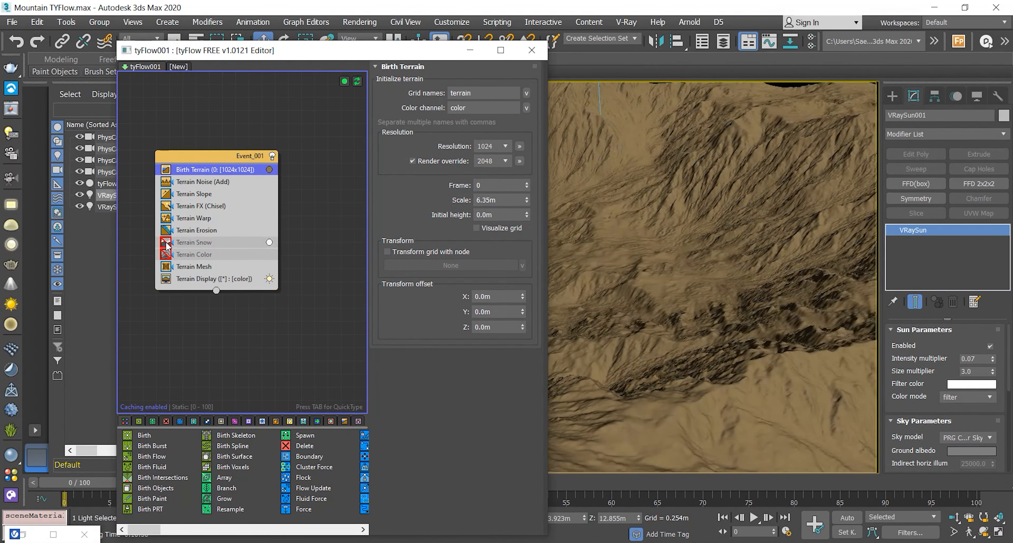
left_click(166, 256)
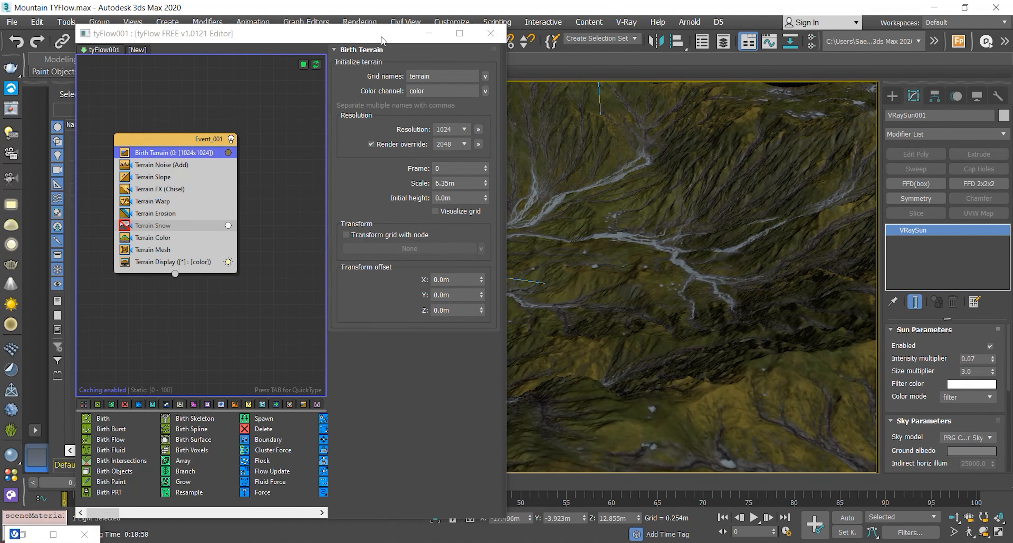
left_click_drag(382, 40, 377, 39)
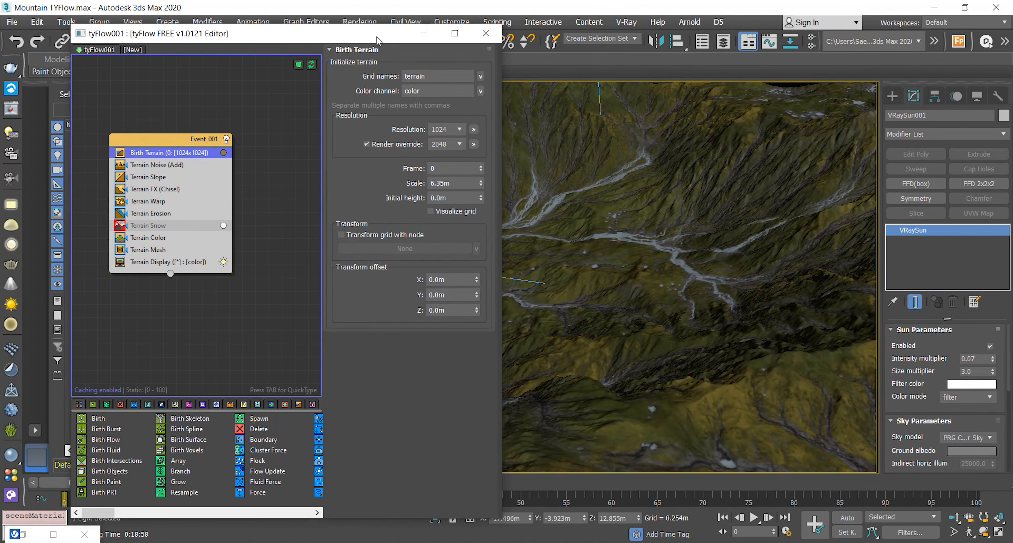
Assign the tyTerrainColor texmap from the Terrain Mesh operator and open the Slate Material Editor.
left_click(152, 250)
left_click(374, 335)
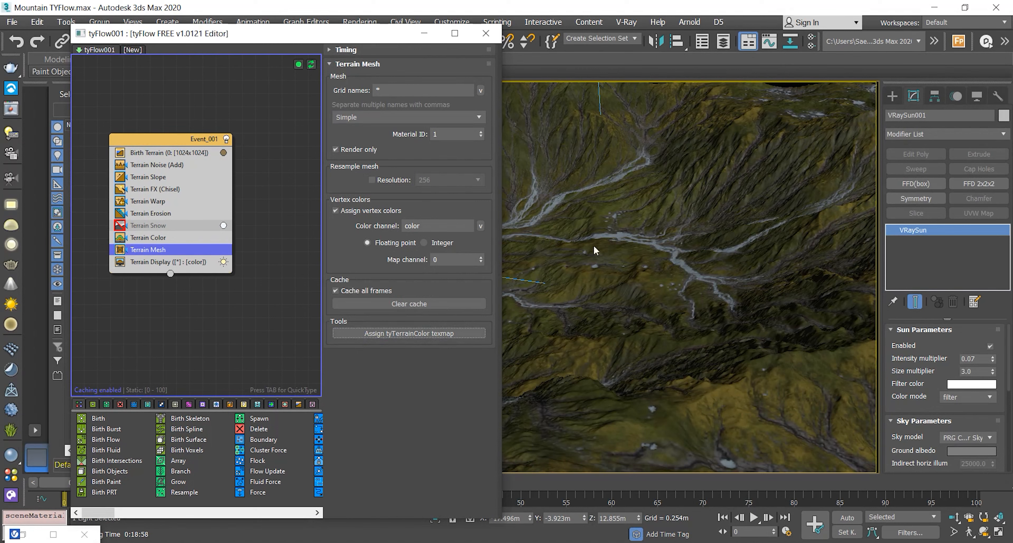
left_click(810, 42)
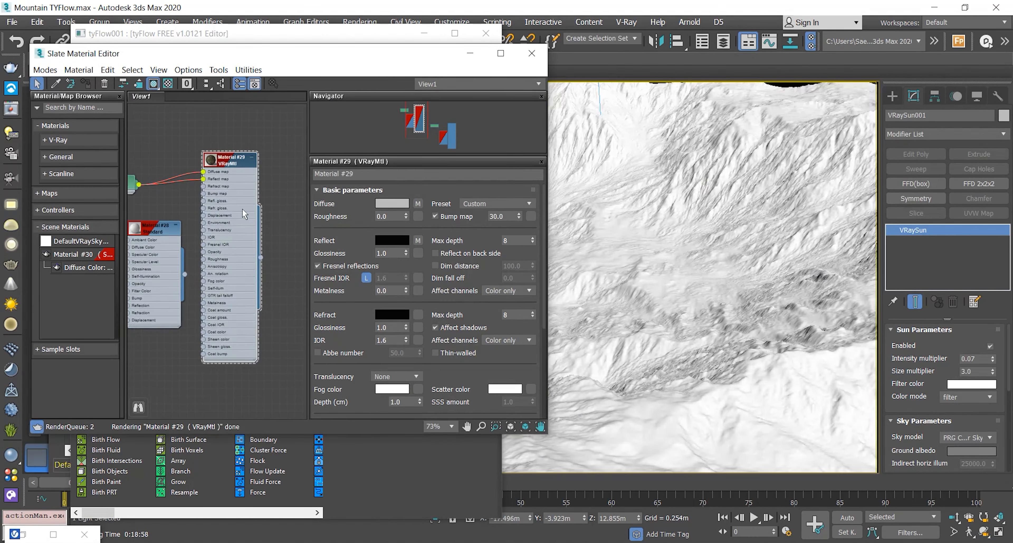
mouse_move(268, 237)
middle_mouse_down()
mouse_move(249, 236)
mouse_move(265, 239)
middle_mouse_up()
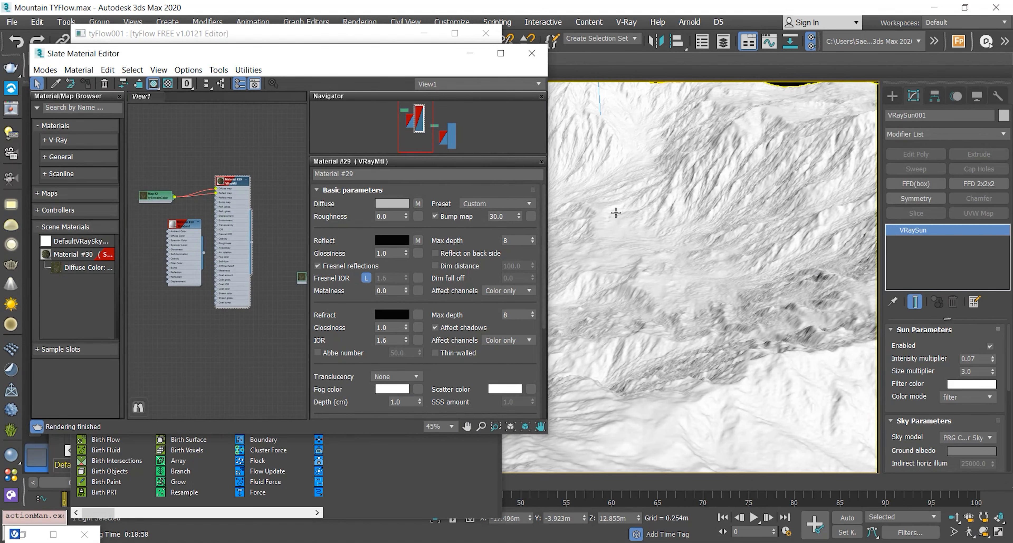
Assign the V-Ray material Material #26, with a map in its diffuse slot, to the tyFlow terrain in a perspective view.
key("p")
left_click(654, 248)
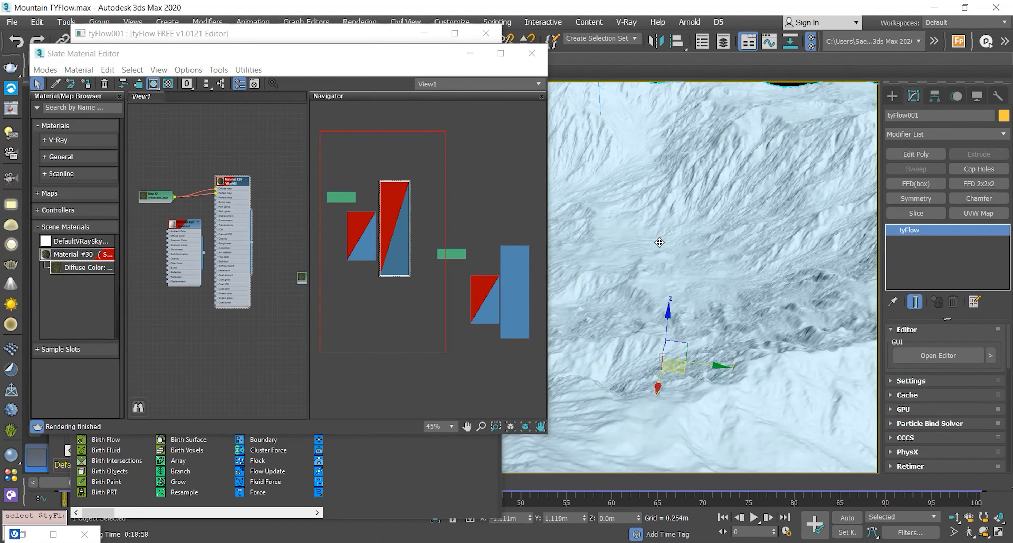
scroll(654, 248, "down", 5)
middle_click_drag(655, 249, 686, 326, "alt")
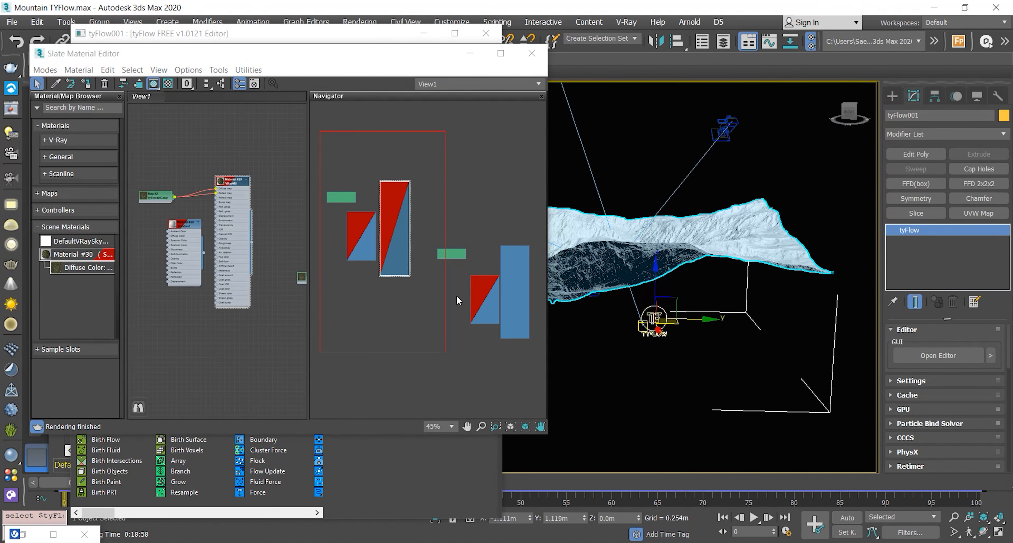
scroll(252, 306, "down", 5)
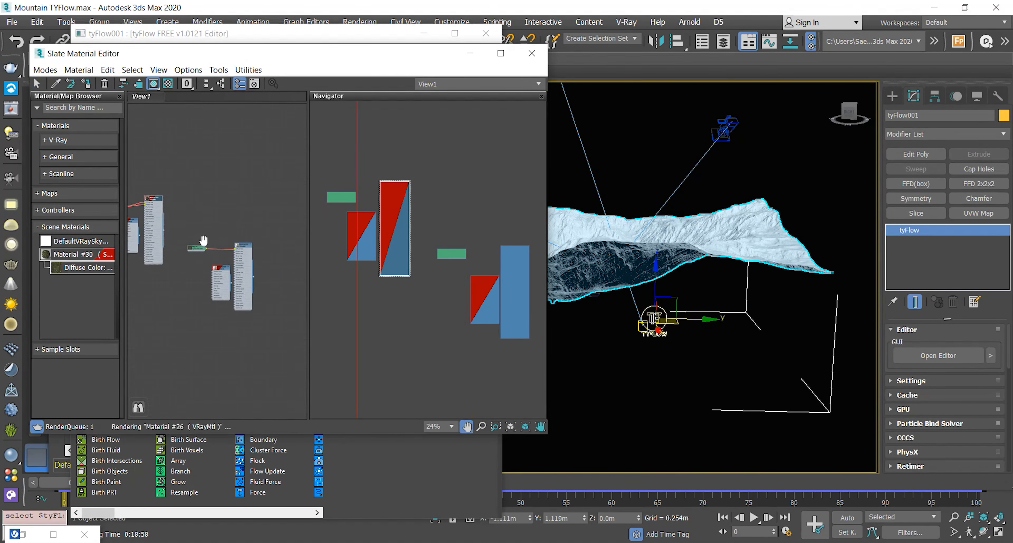
scroll(241, 240, "up", 9)
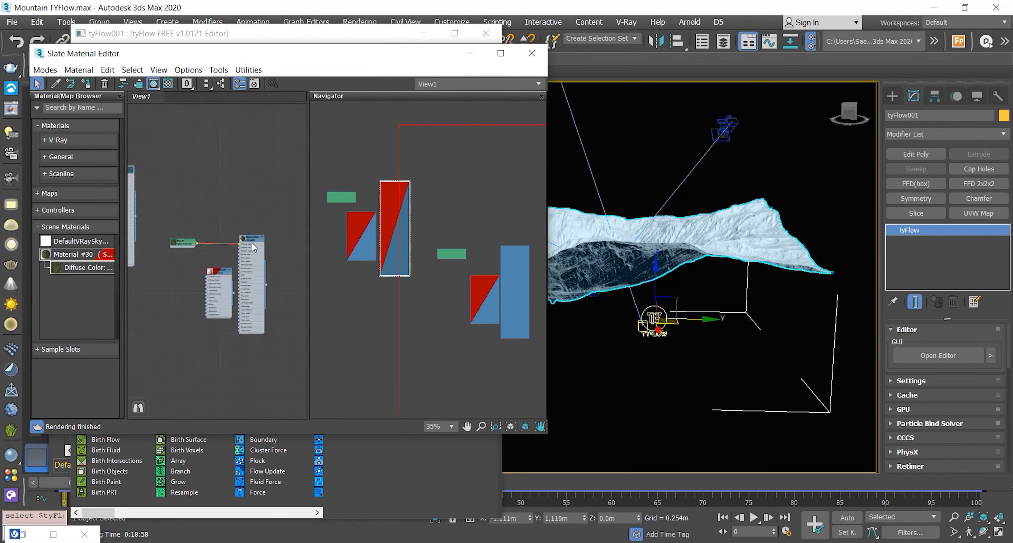
scroll(241, 241, "up", 3)
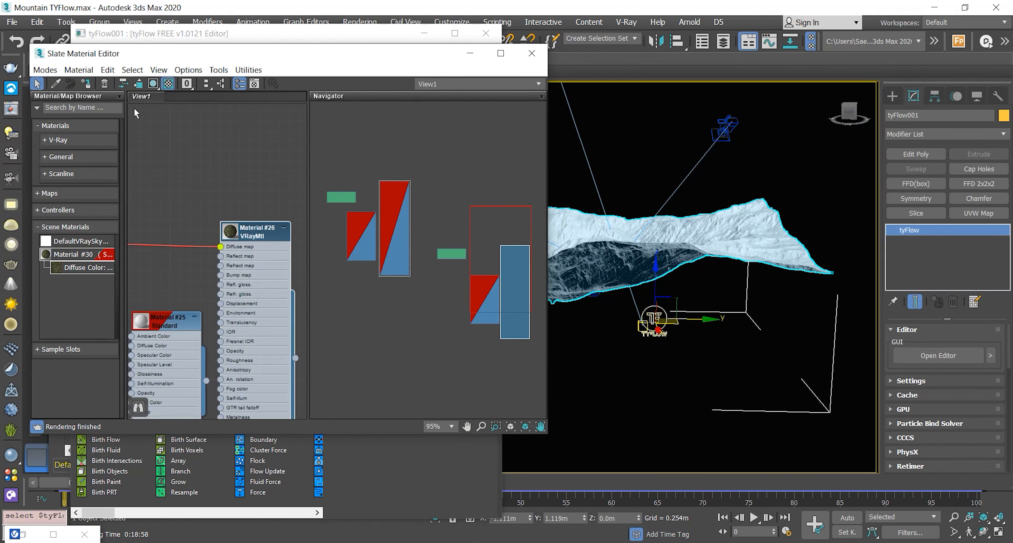
left_click(660, 311)
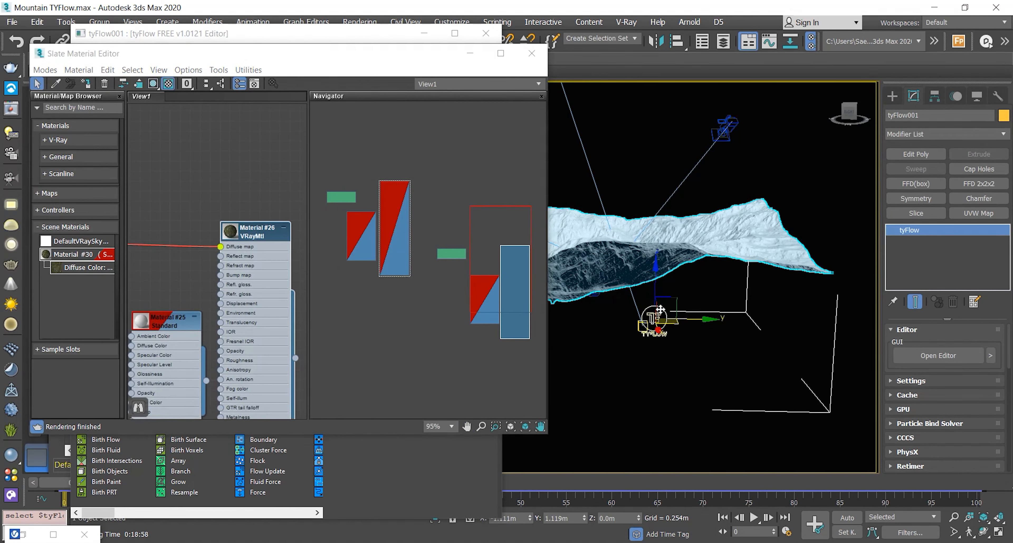
left_click(90, 85)
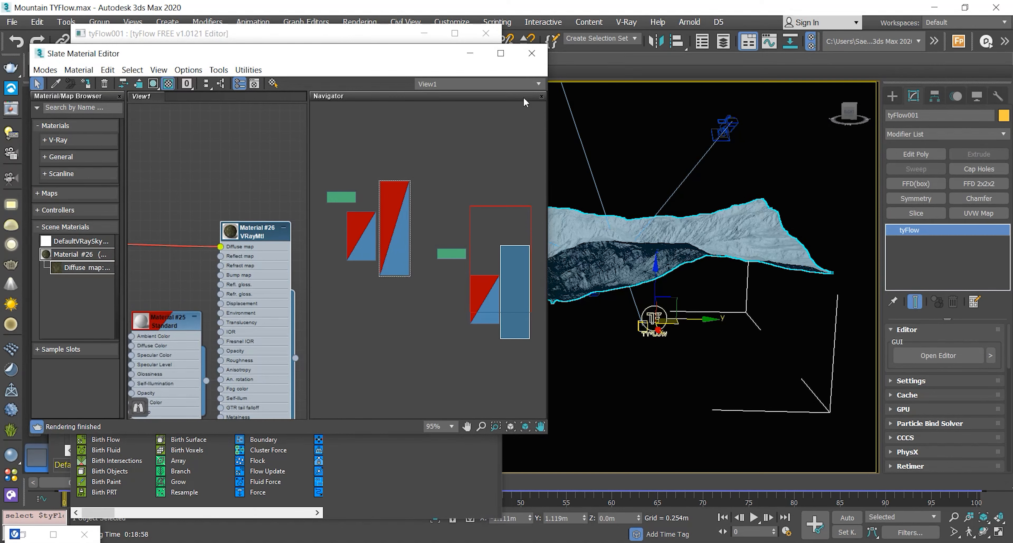
Examine the green terrain render in the V-Ray Frame Buffer at different zoom levels, and return to the tyFlow editor.
middle_click_drag(668, 343, 715, 350, "alt")
key("c")
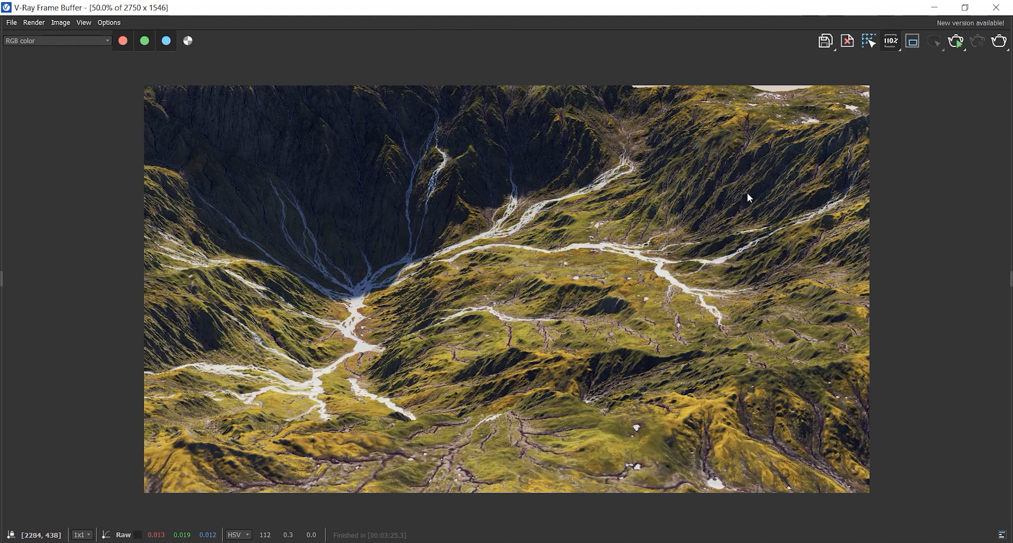
scroll(801, 174, "up", 2)
scroll(688, 214, "down", 2)
scroll(523, 217, "down", 1)
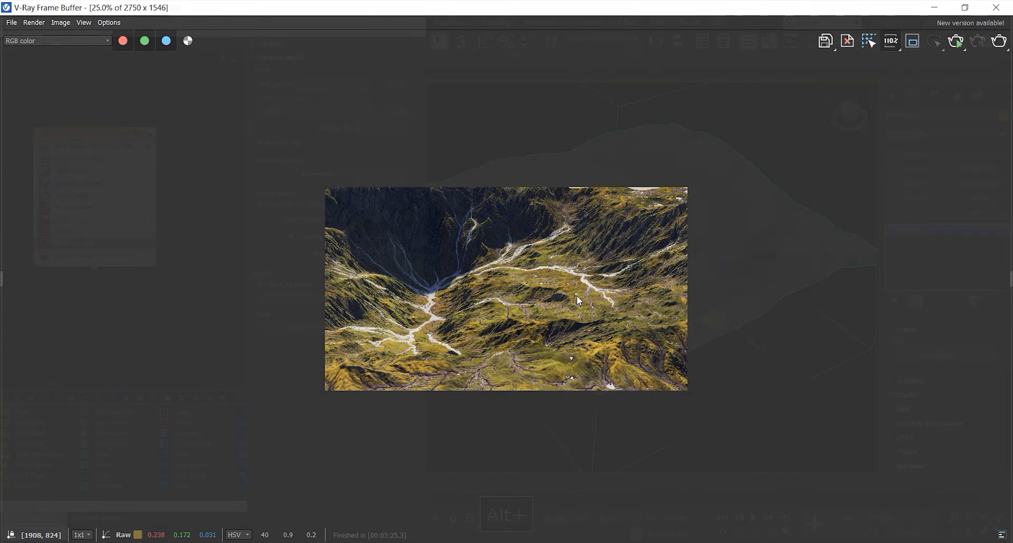
key("alt+Tab")
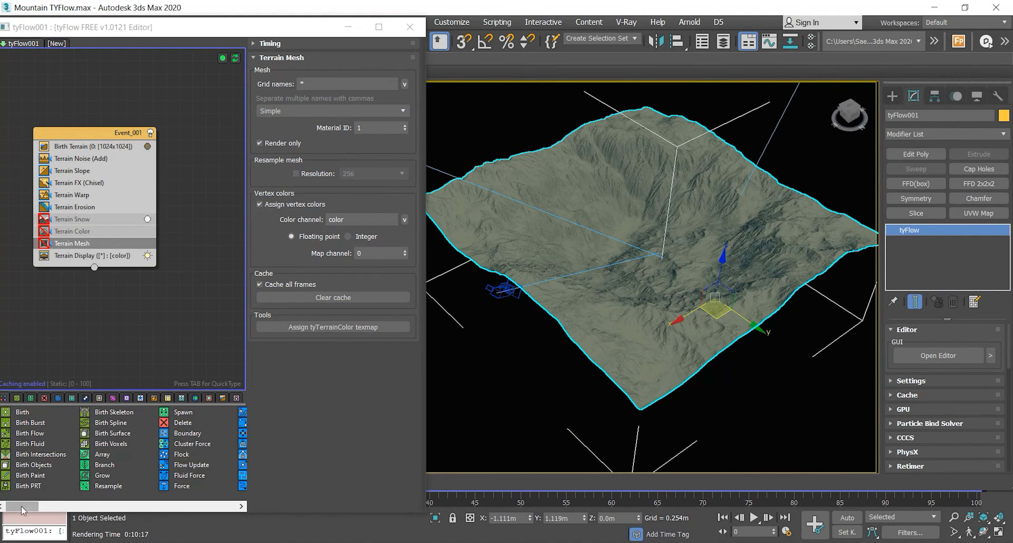
Add a Terrain Tile operator below Terrain Mesh and set its mode to Loop terrain edges.
left_click_drag(23, 510, 220, 507)
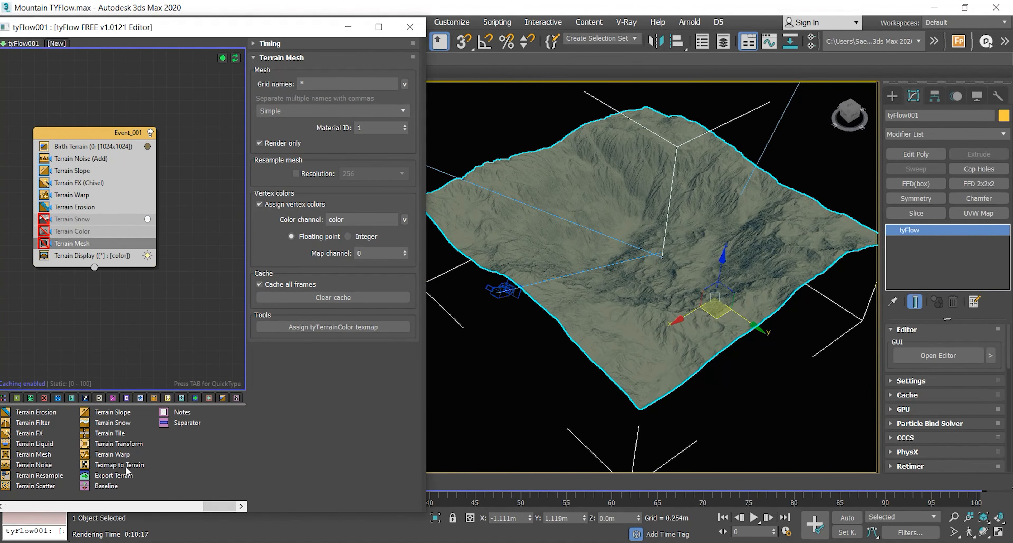
left_click_drag(118, 438, 114, 255)
left_click(349, 127)
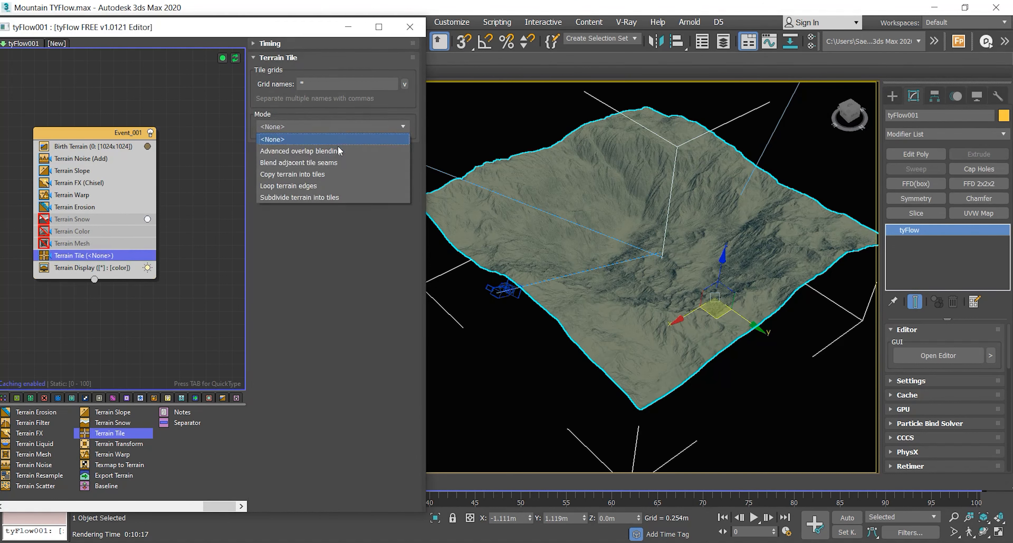
left_click(288, 186)
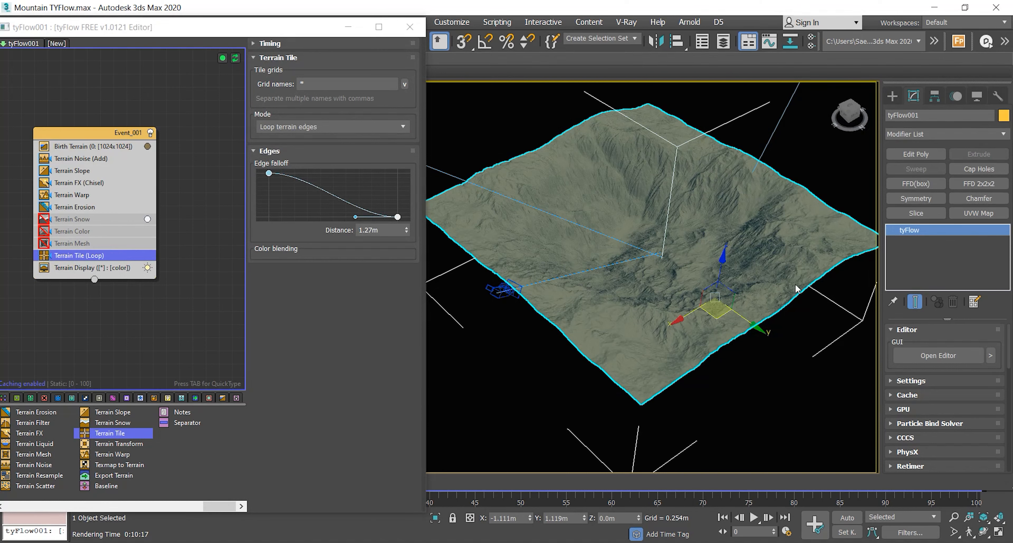
middle_click_drag(678, 325, 661, 337)
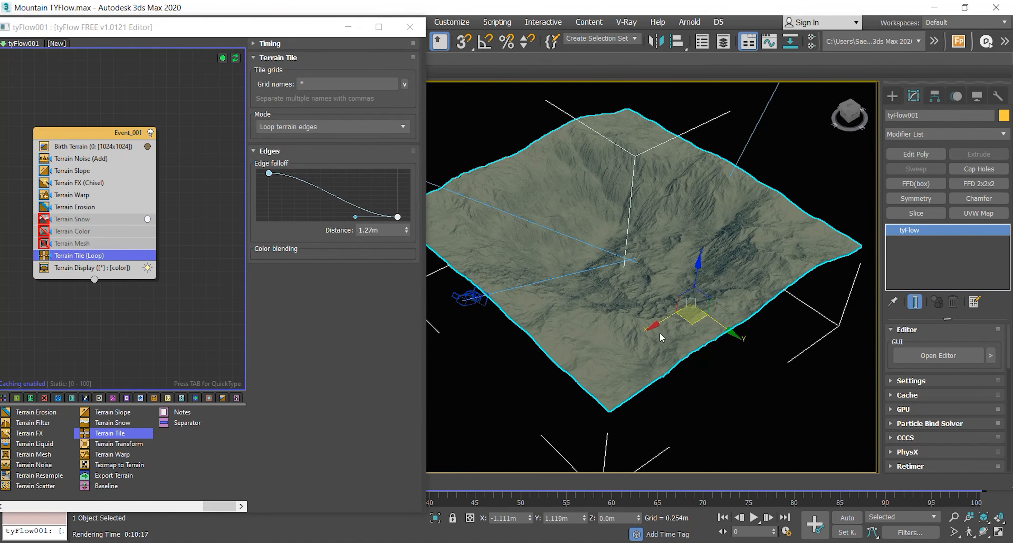
Add a second Terrain Tile operator below the looping one, with its mode set to Copy terrain into tiles.
left_click_drag(123, 438, 105, 263)
left_click(329, 129)
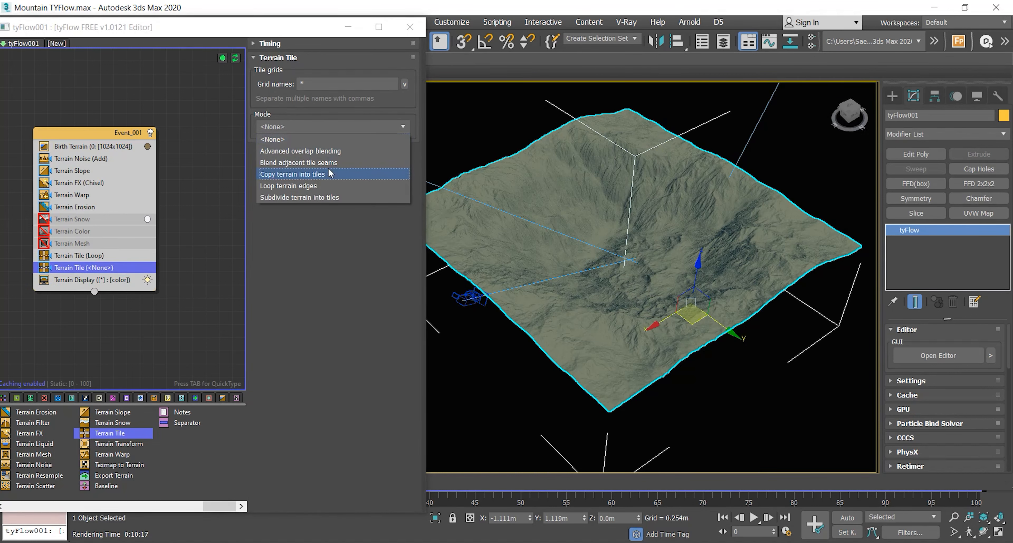
left_click(315, 174)
middle_click_drag(563, 232, 726, 337, "alt")
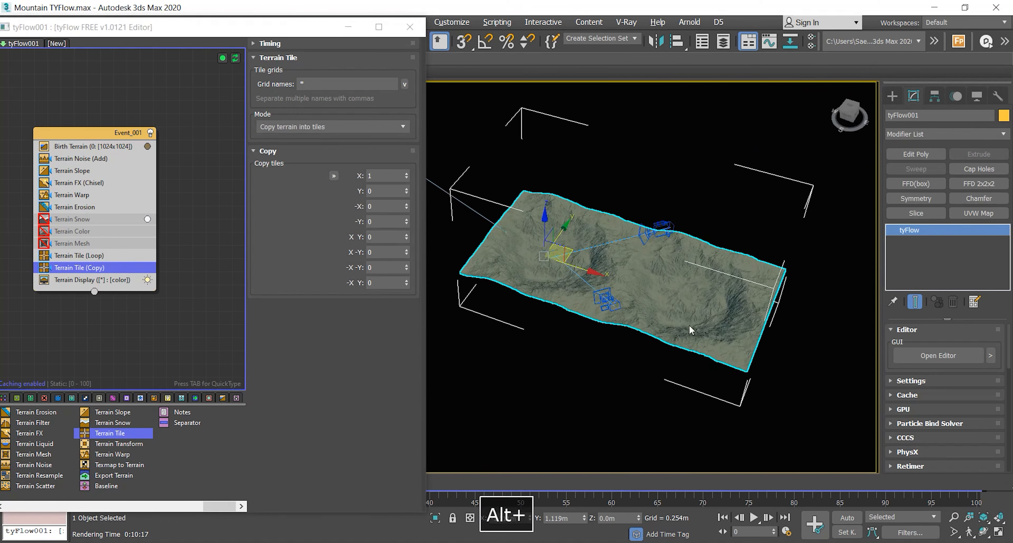
scroll(725, 337, "up", 3)
middle_click_drag(665, 323, 617, 286, "alt")
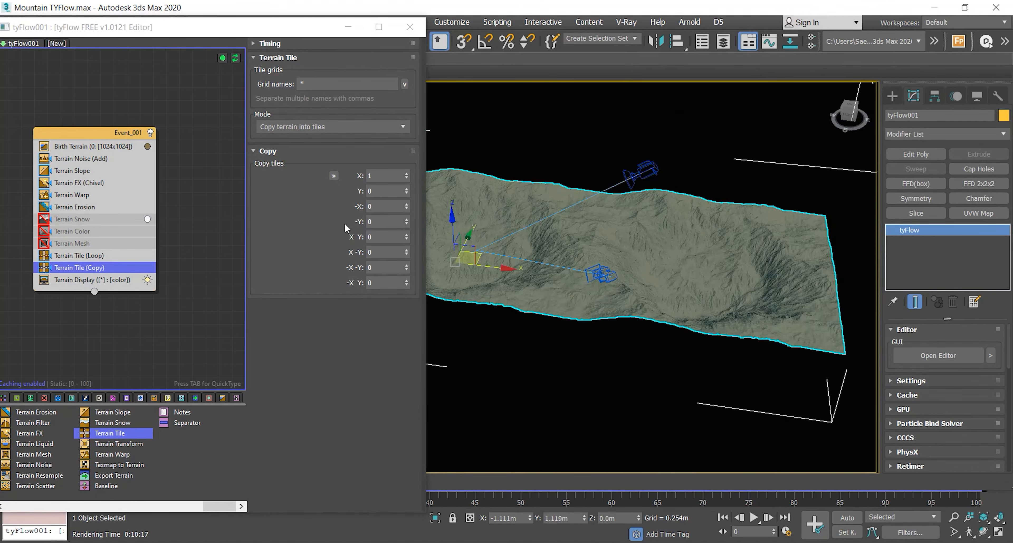
Set the Y and X tile copies to 2 each in the copying Terrain Tile operator.
double_click(374, 191)
type("2")
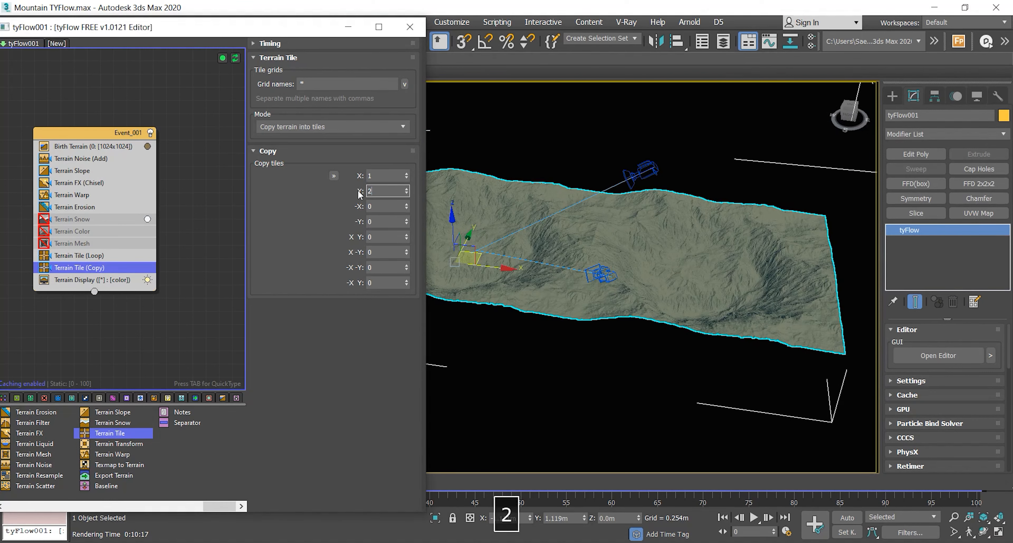
key("Return")
scroll(655, 289, "down", 3)
middle_click_drag(653, 303, 585, 348)
left_click_drag(377, 177, 357, 180)
type("2")
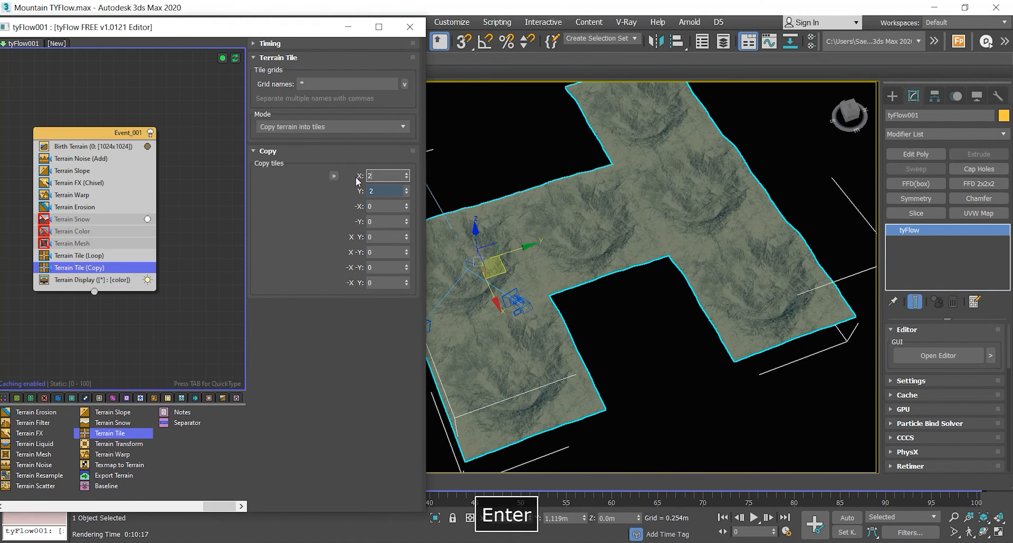
key("Return")
scroll(666, 230, "down", 2)
middle_click_drag(617, 289, 644, 272)
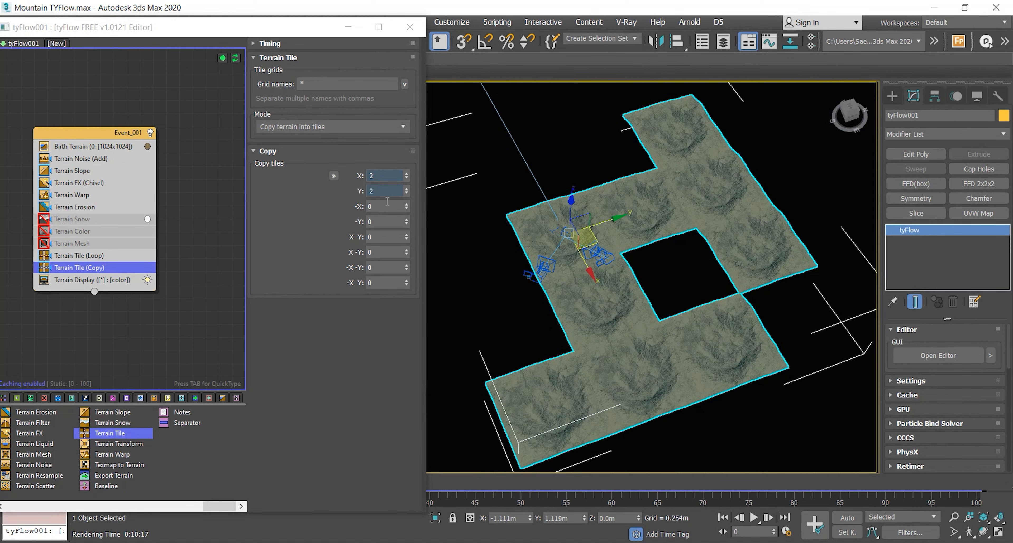
Set the -X and -Y tile copies to 1 each.
left_click(380, 206)
type("1")
key("Return")
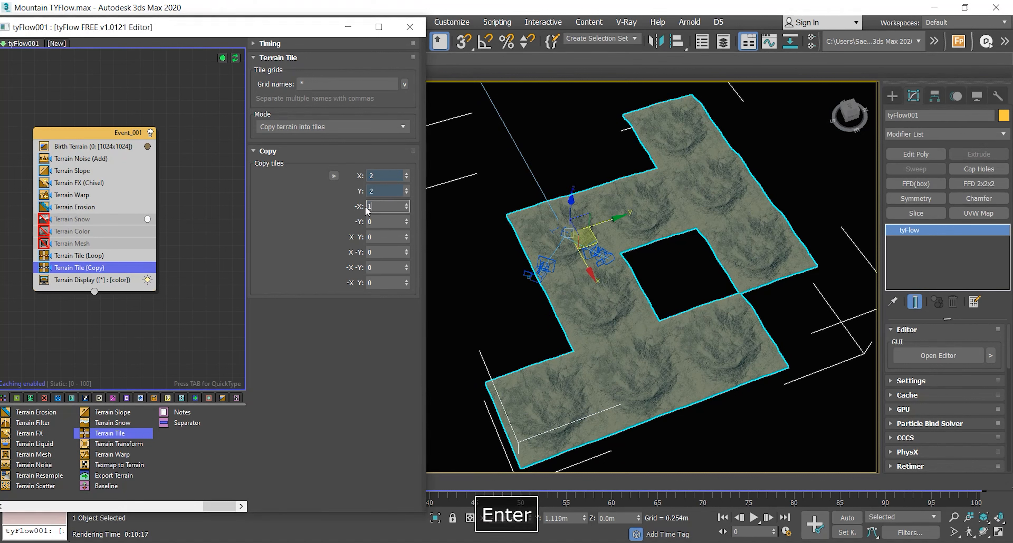
key("Tab")
type("1")
key("Return")
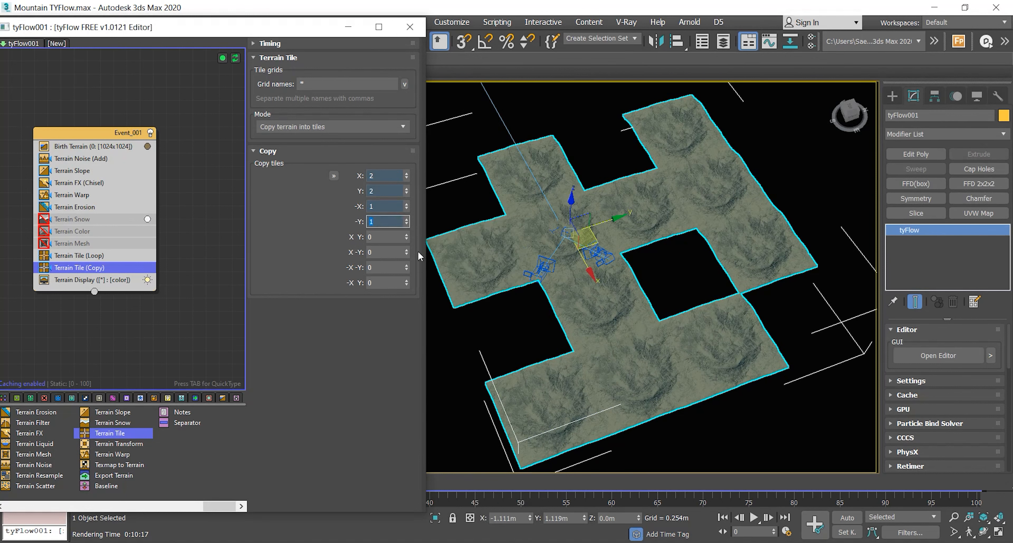
Set the diagonal X Y tile copies to 1 and inspect the seams of the tiled terrain up close.
left_click(379, 238)
type("1")
key("Return")
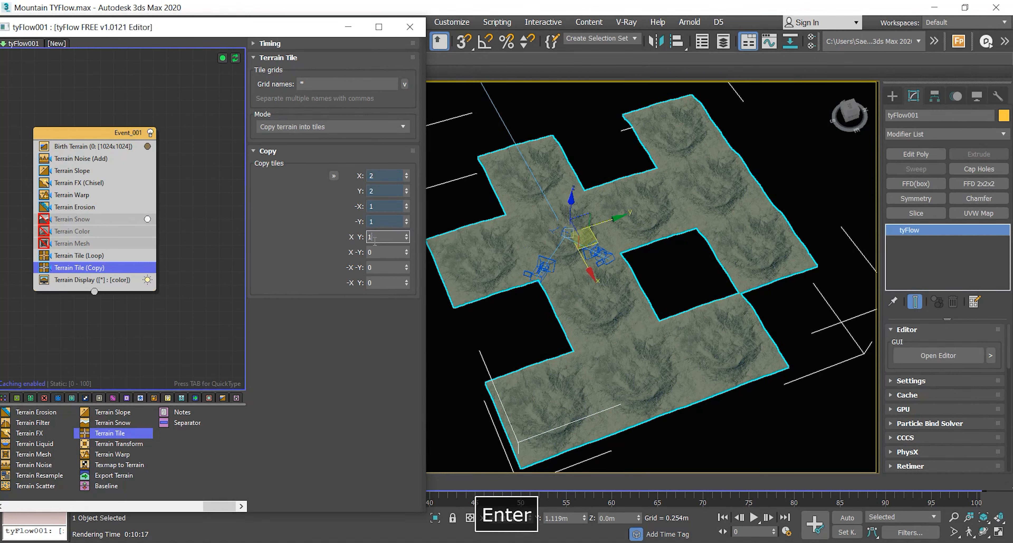
middle_click_drag(607, 287, 722, 270, "alt")
scroll(621, 273, "up", 10)
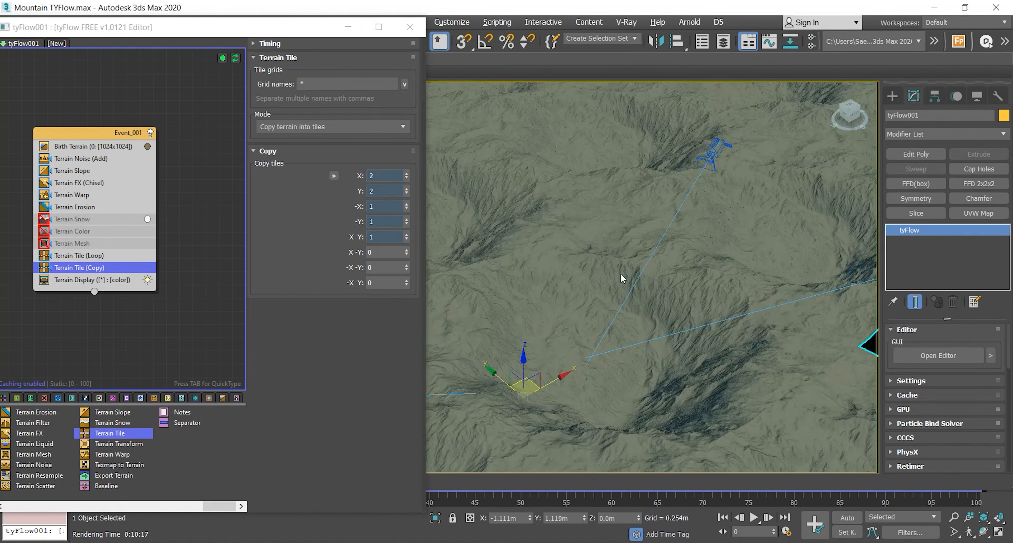
middle_click_drag(611, 277, 581, 279, "alt")
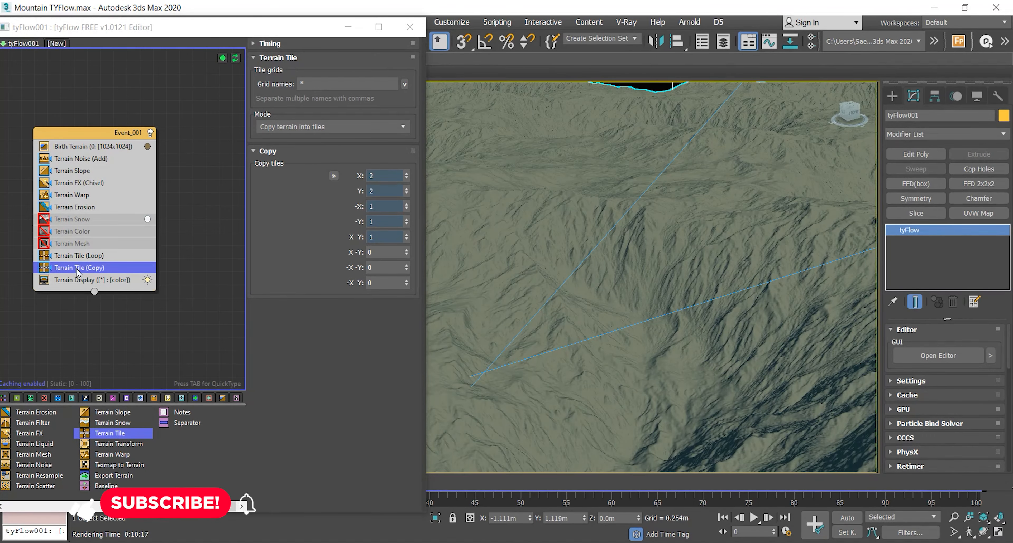
middle_click_drag(592, 272, 502, 296, "alt")
scroll(587, 317, "down", 5)
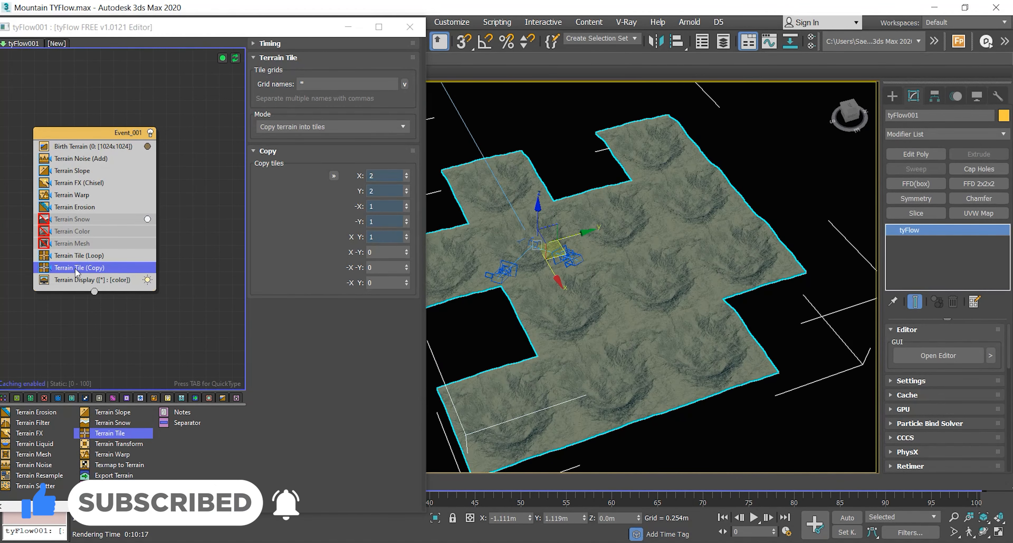
Delete both Terrain Tile operators from Event_001.
left_click(79, 255, "ctrl")
right_click(80, 257)
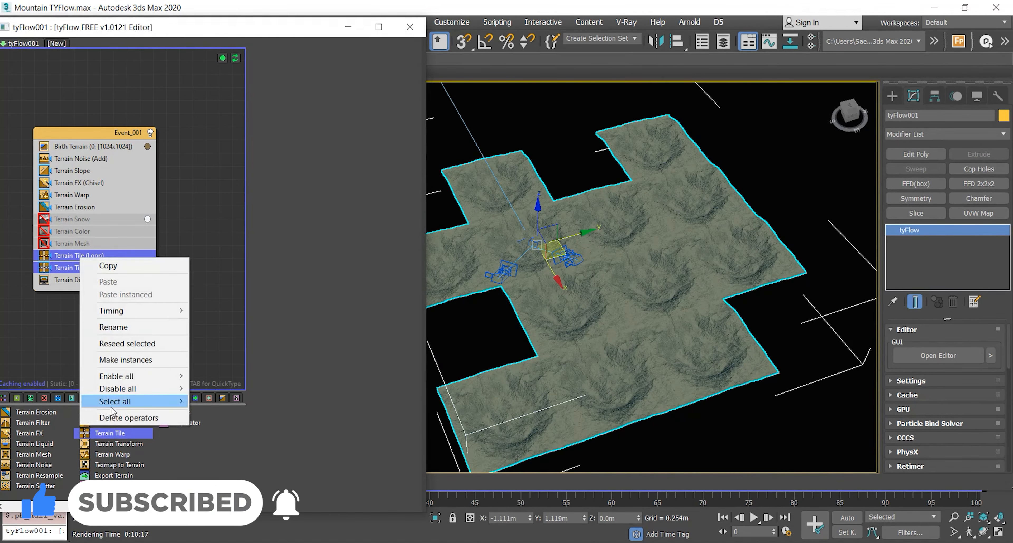
left_click(131, 419)
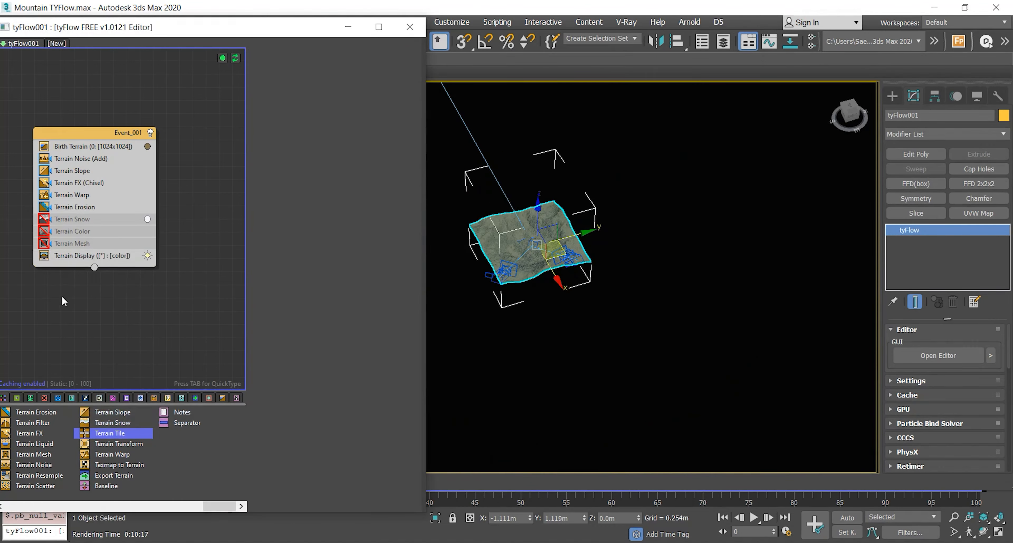